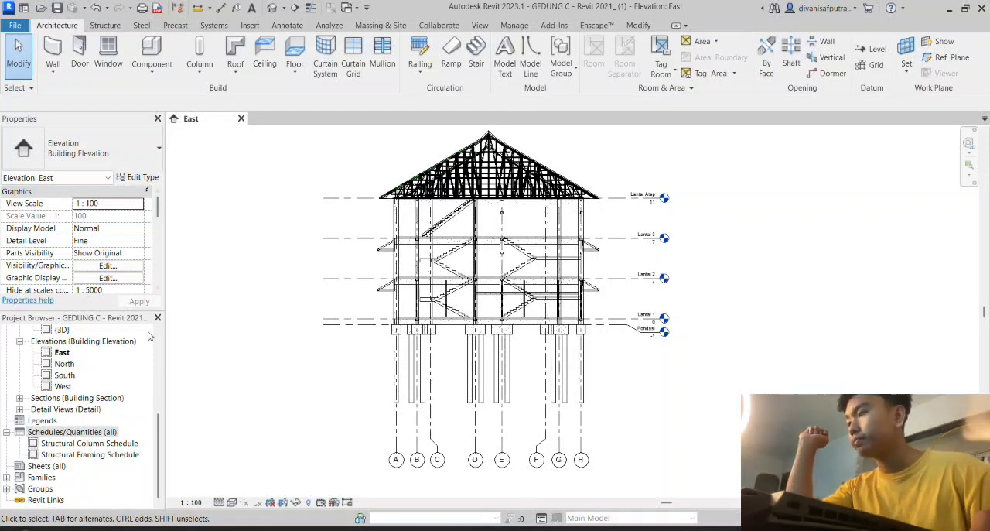
# - Hide the Project Browser and the Properties palette, leaving only the East elevation in the workspace
pyautogui.scroll(1, 41, 353)
pyautogui.scroll(1, 40, 353)
pyautogui.rightClick(214, 270)
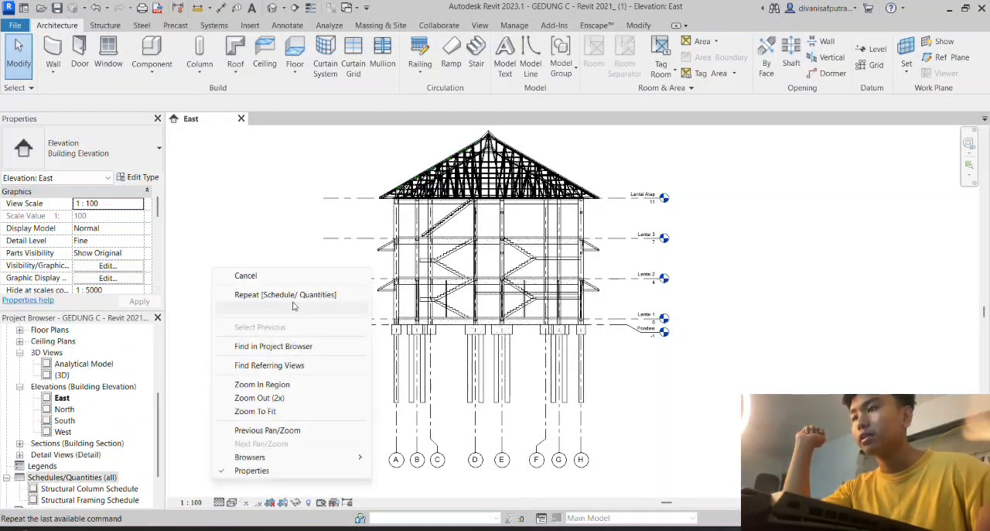
pyautogui.moveTo(304, 458)
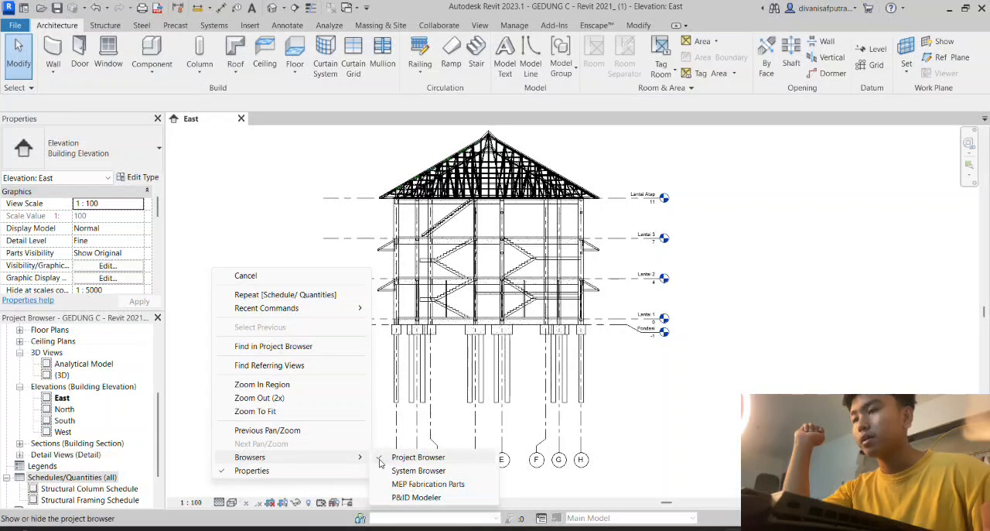
pyautogui.click(404, 457)
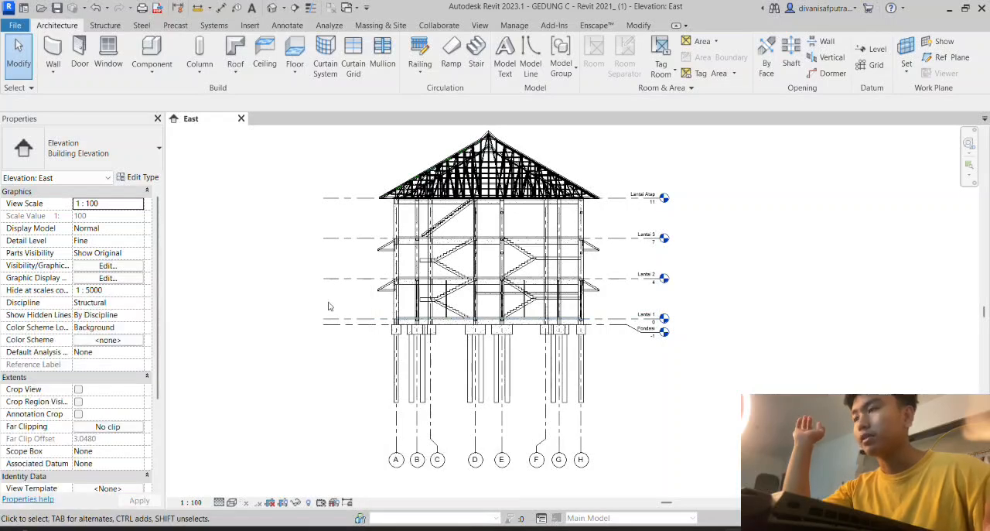
pyautogui.rightClick(229, 284)
pyautogui.click(280, 484)
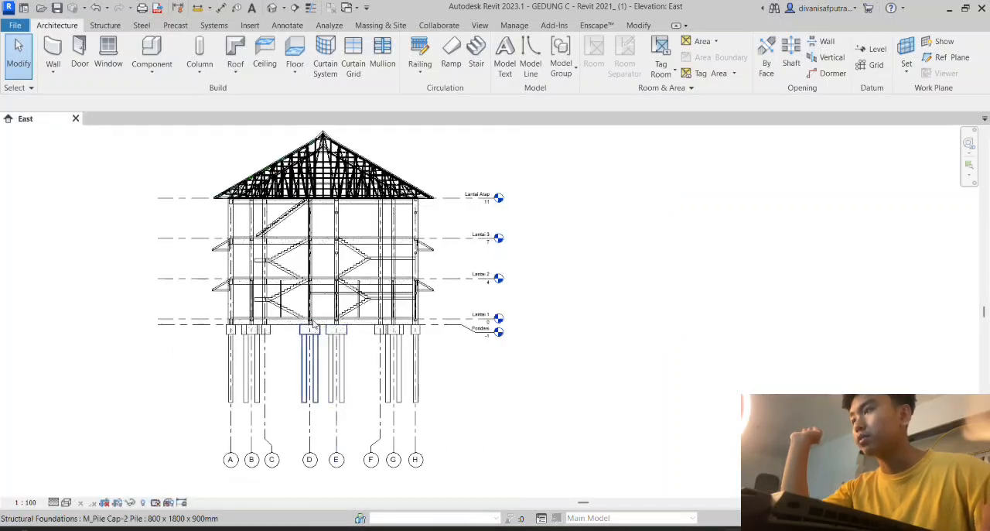
pyautogui.moveTo(579, 242); pyautogui.dragTo(689, 241, button='middle')
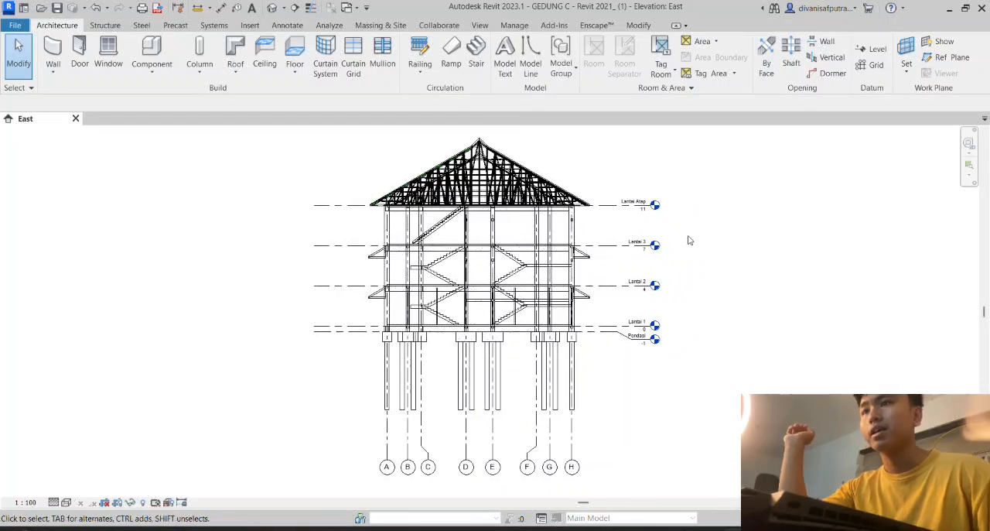
# - Show the Project Browser again
pyautogui.rightClick(706, 266)
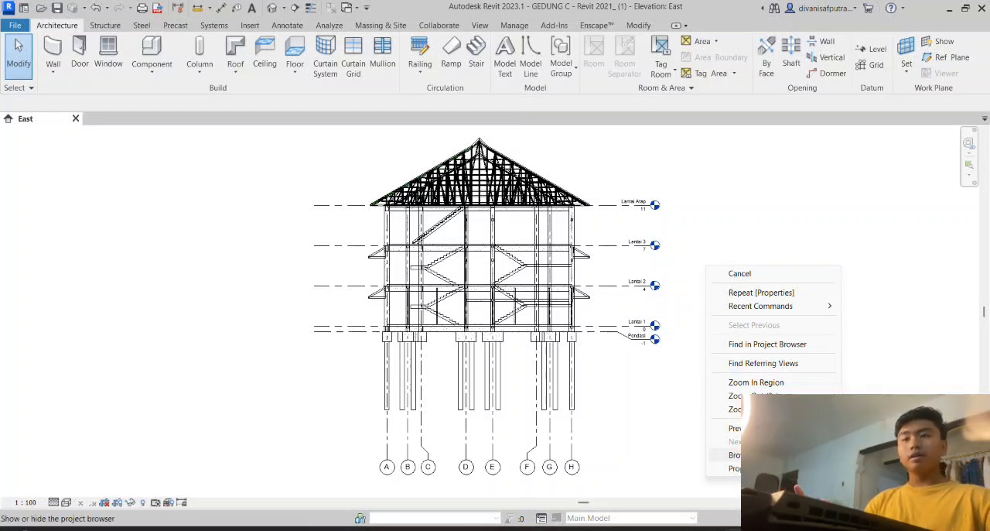
pyautogui.click(878, 455)
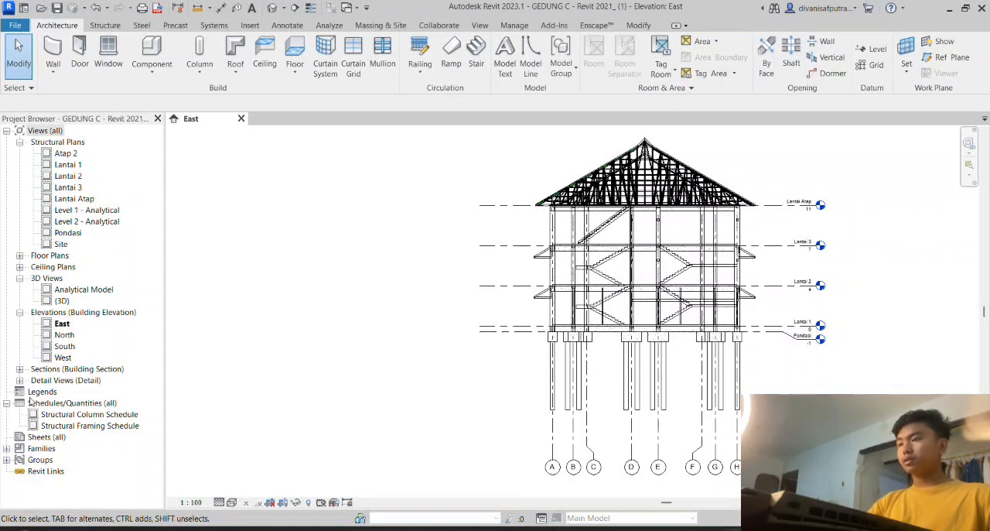
# - Create a new schedule of building components for the Structural Columns category
pyautogui.rightClick(77, 403)
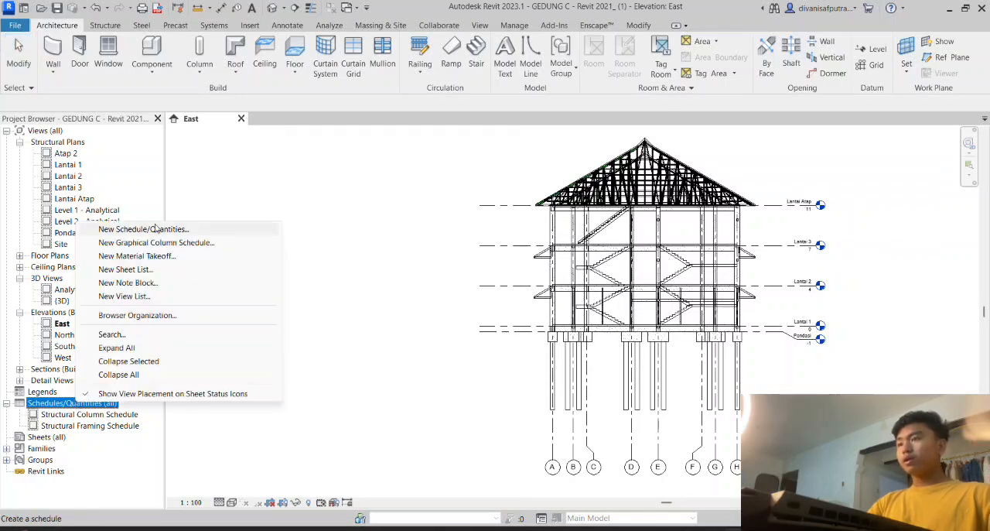
pyautogui.click(215, 234)
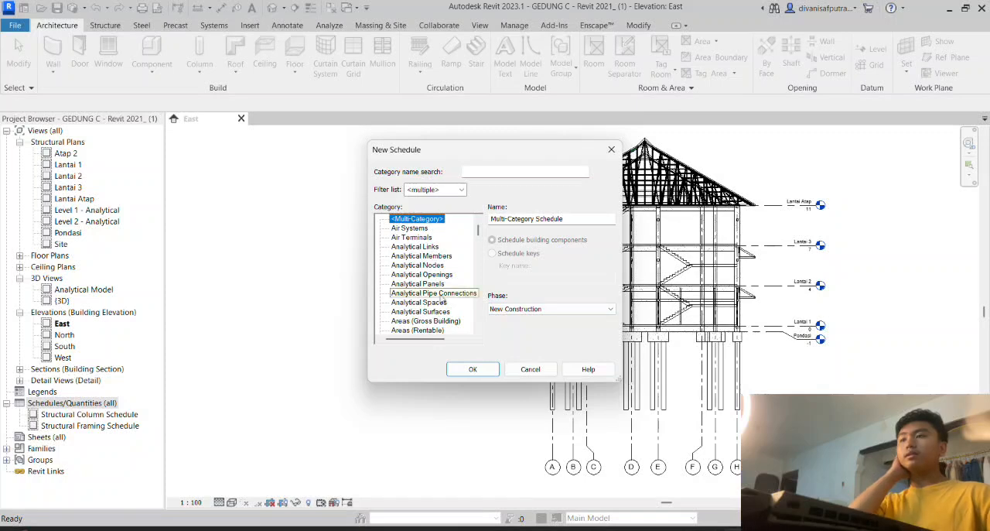
pyautogui.scroll(-2, 414, 287)
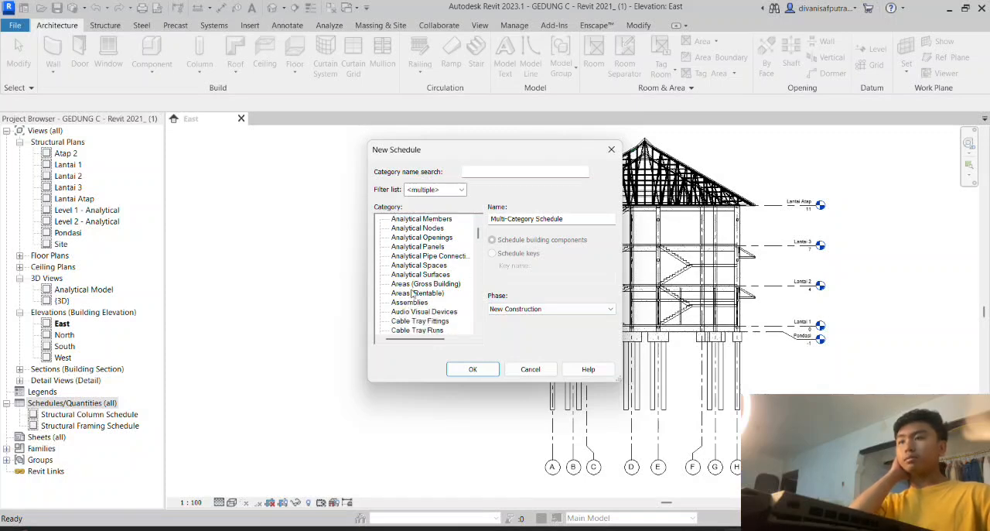
pyautogui.scroll(-8, 413, 286)
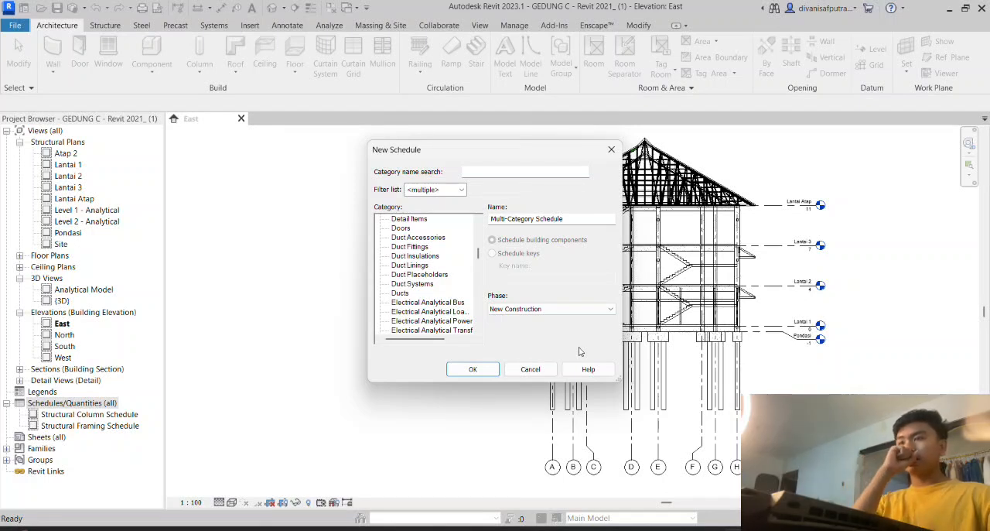
pyautogui.scroll(-6, 420, 283)
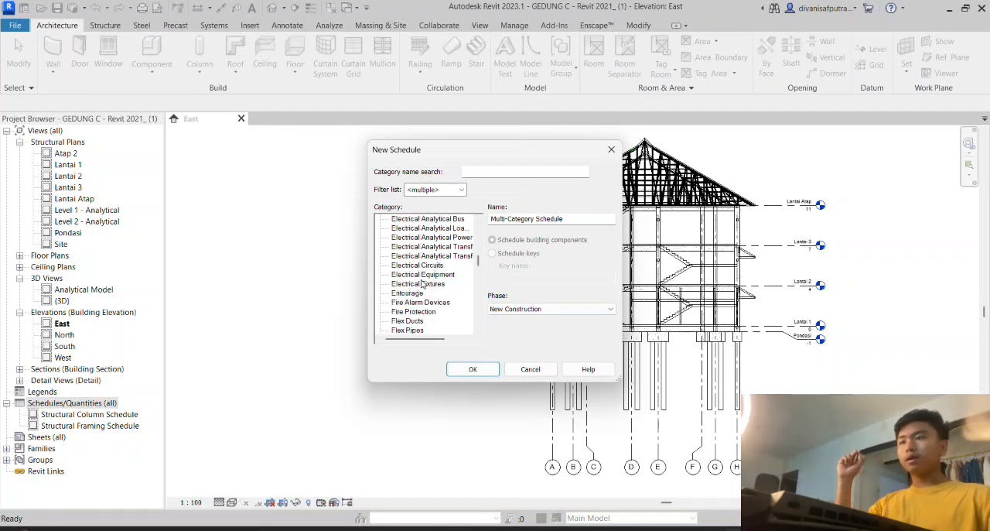
pyautogui.scroll(-5, 421, 284)
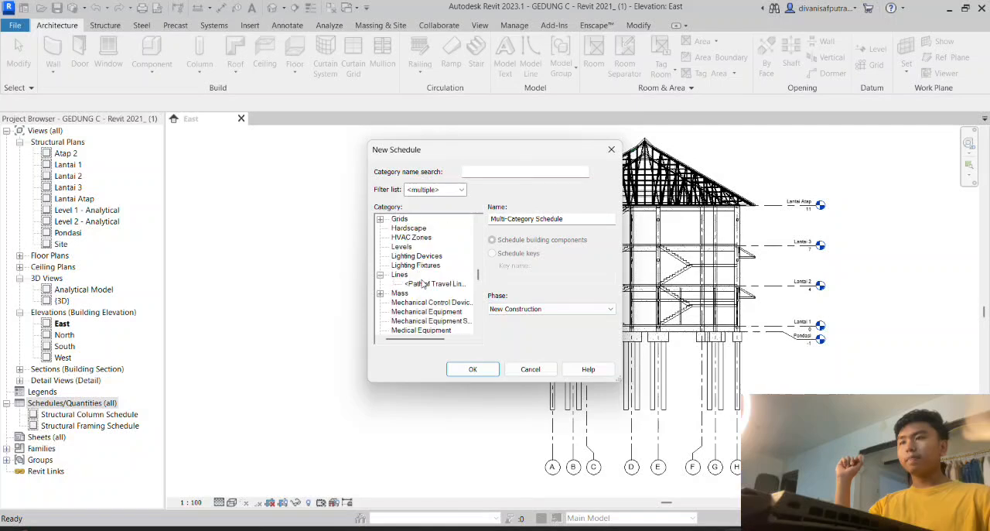
pyautogui.scroll(-3, 422, 284)
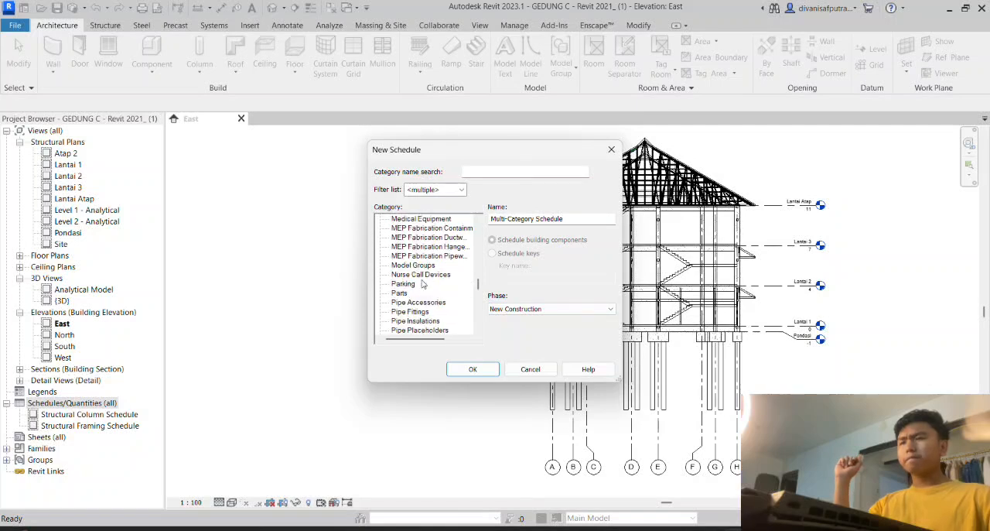
pyautogui.scroll(-7, 422, 284)
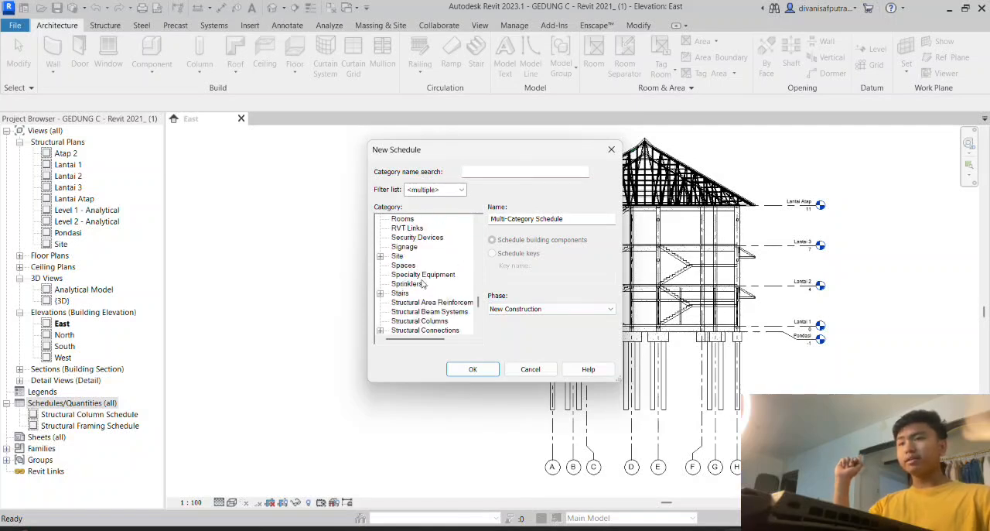
pyautogui.scroll(-2, 422, 284)
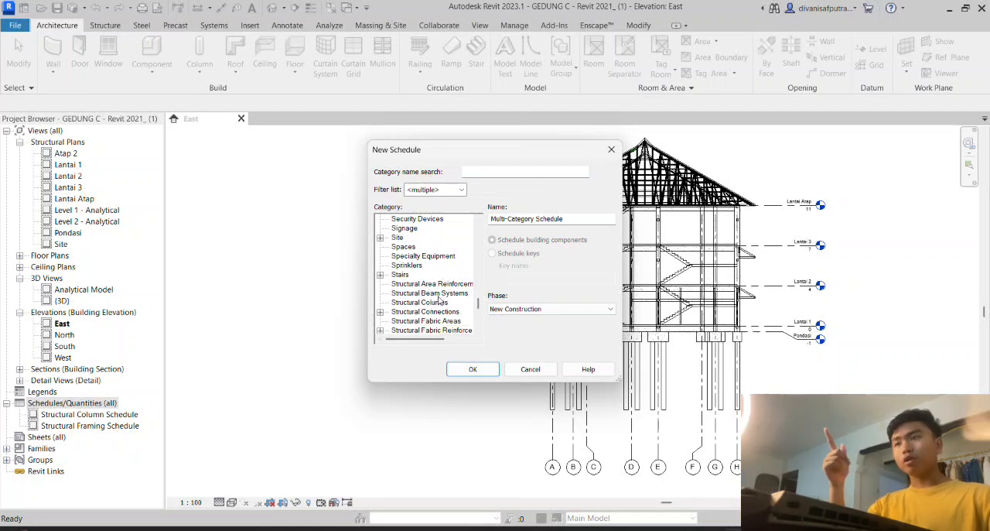
pyautogui.click(443, 304)
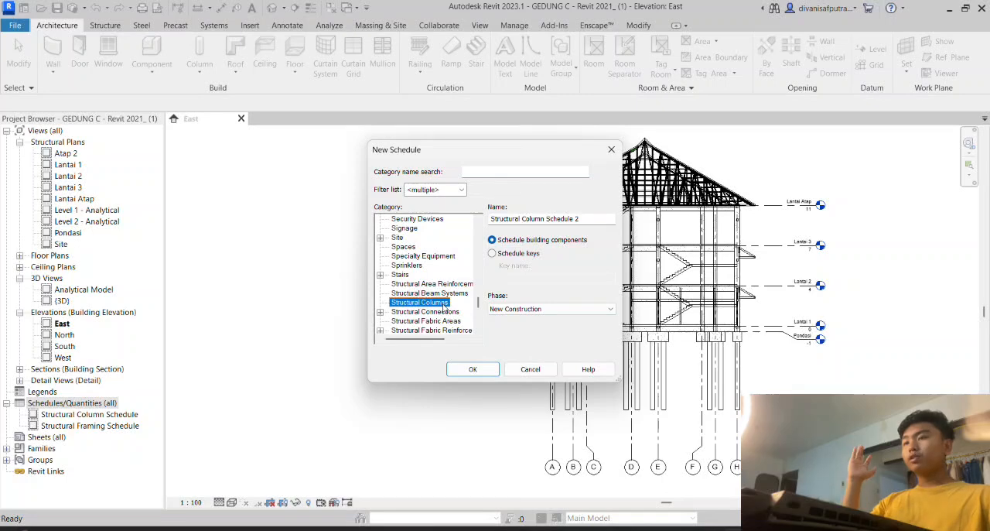
pyautogui.click(474, 369)
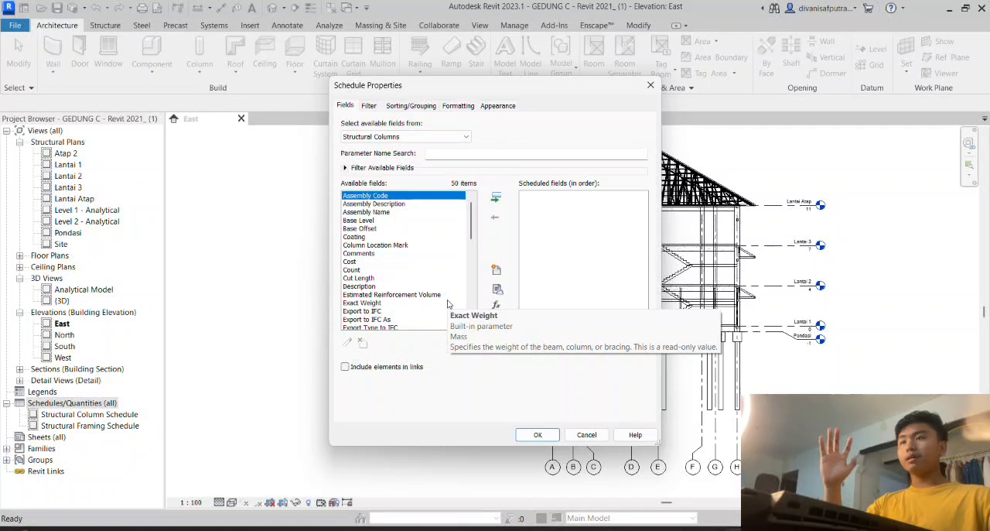
# - Add the Base Level field to the structural column schedule
pyautogui.scroll(-1, 423, 237)
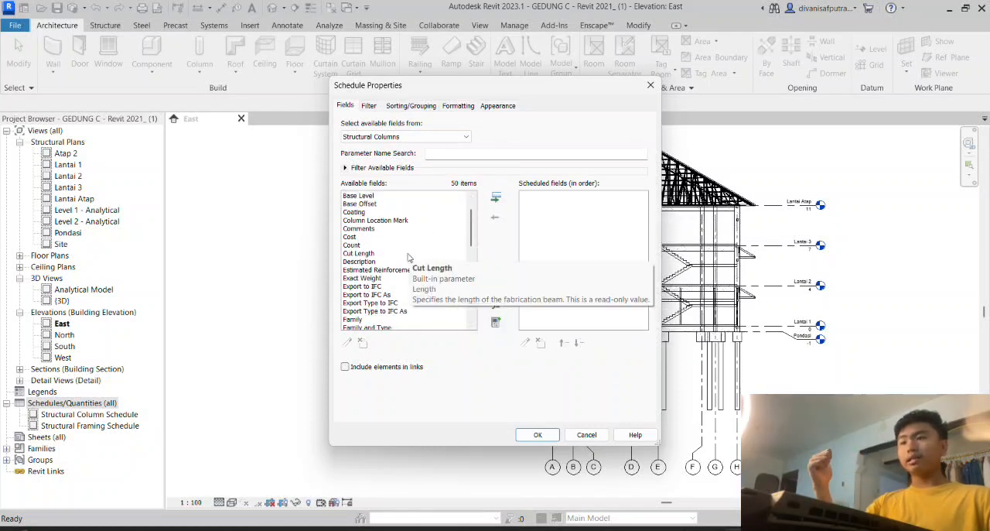
pyautogui.scroll(-4, 403, 259)
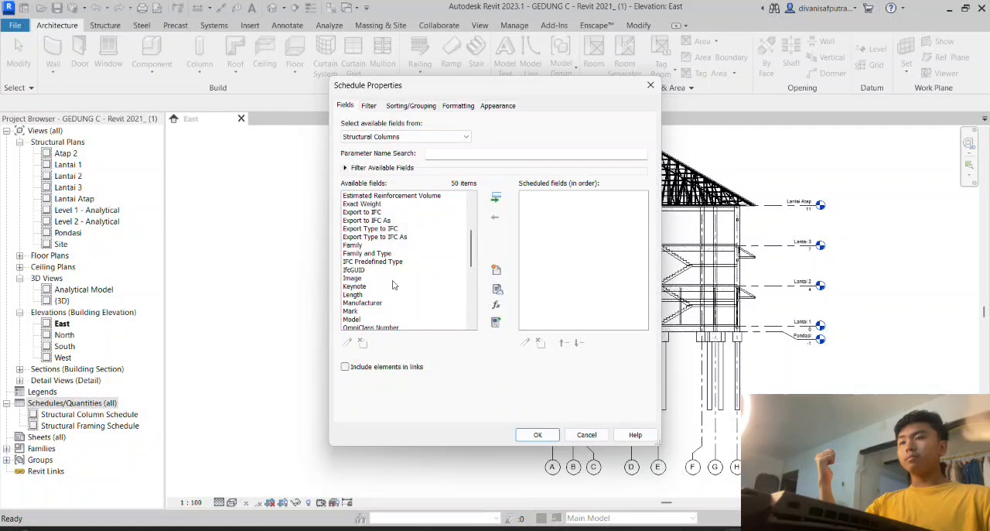
pyautogui.scroll(-1, 382, 262)
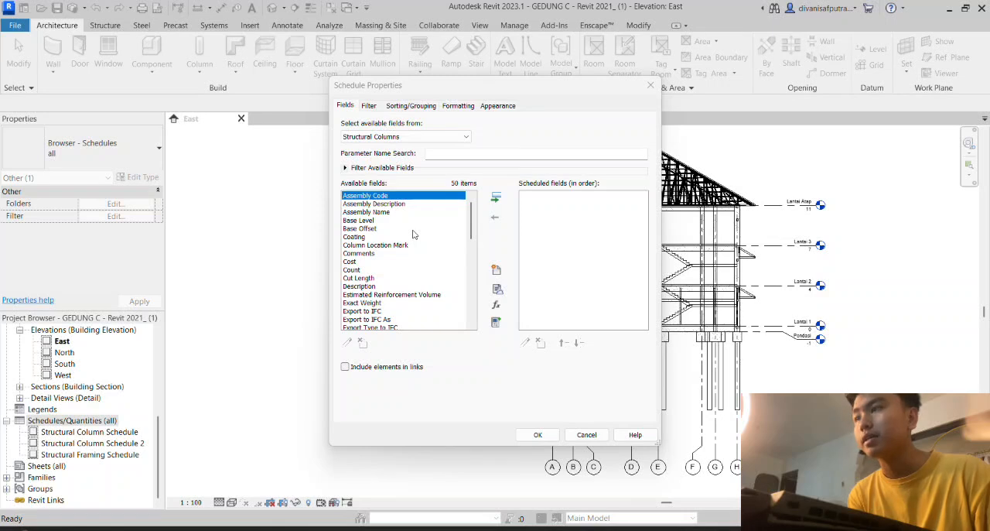
pyautogui.click(374, 222)
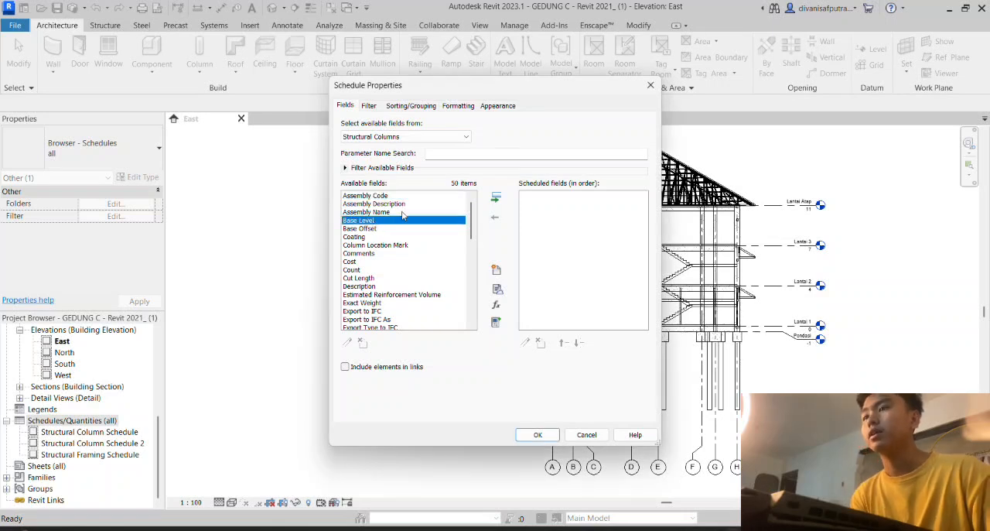
pyautogui.click(496, 196)
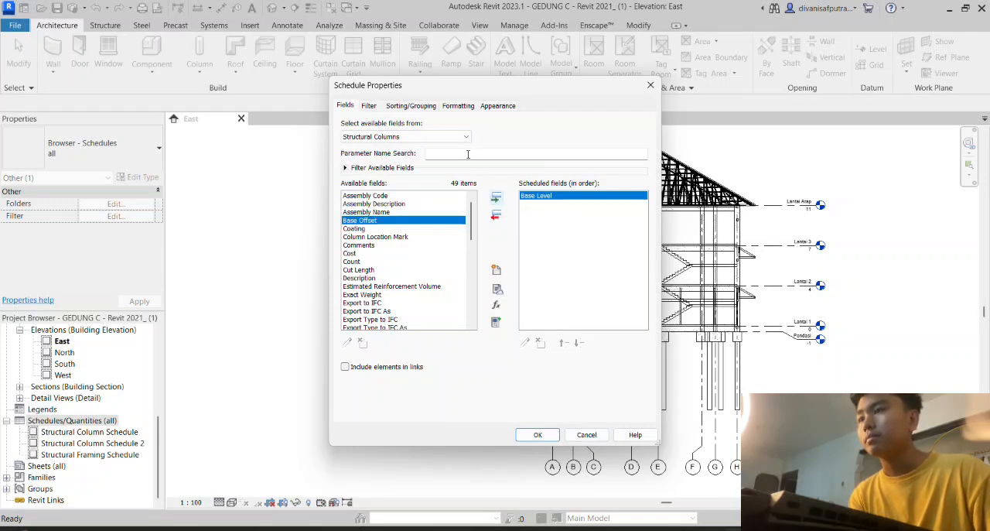
# - Add the Length field to the scheduled fields after Base Level
pyautogui.scroll(-3, 458, 213)
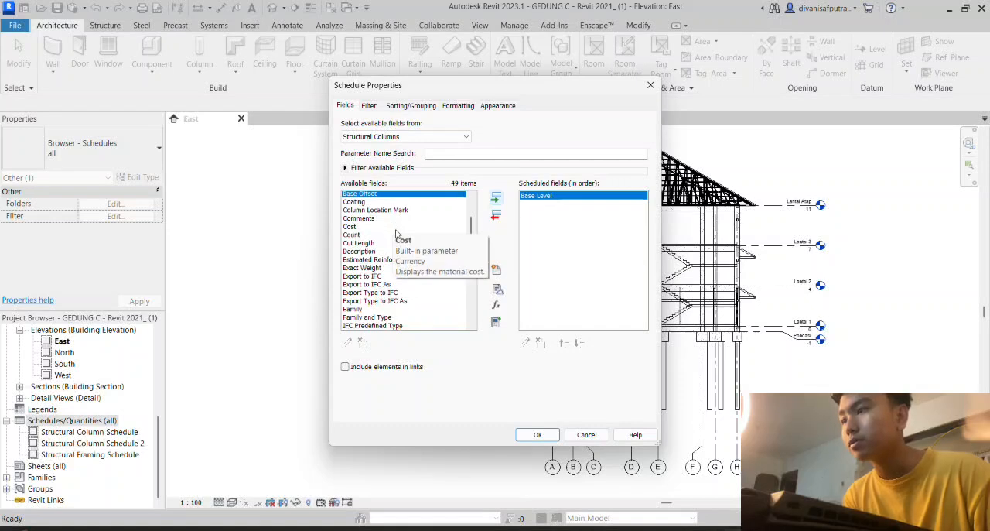
pyautogui.scroll(-3, 396, 232)
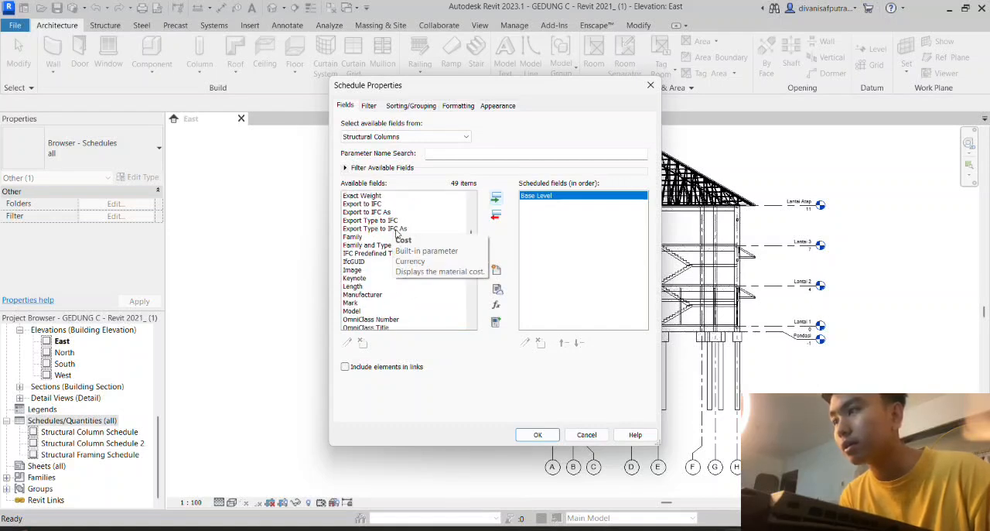
pyautogui.scroll(-1, 362, 267)
pyautogui.click(360, 263)
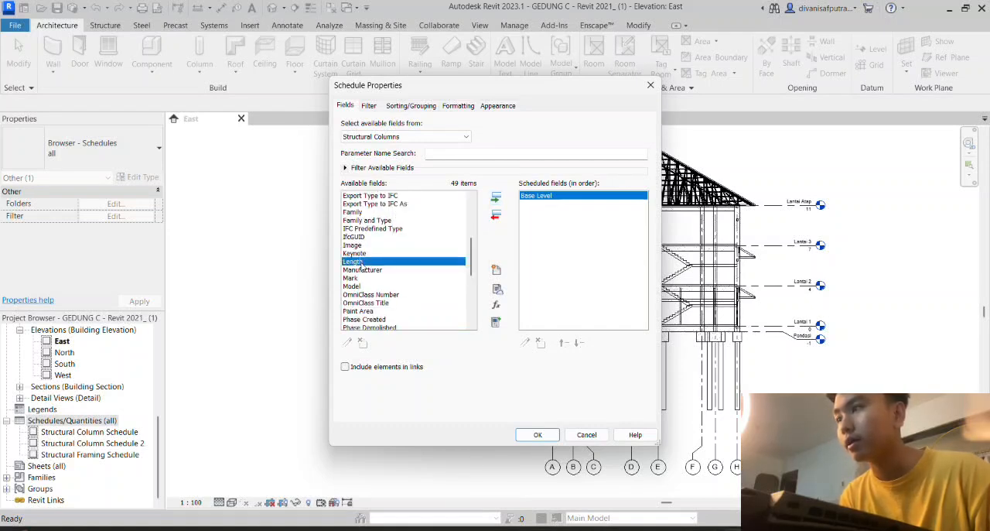
pyautogui.click(496, 197)
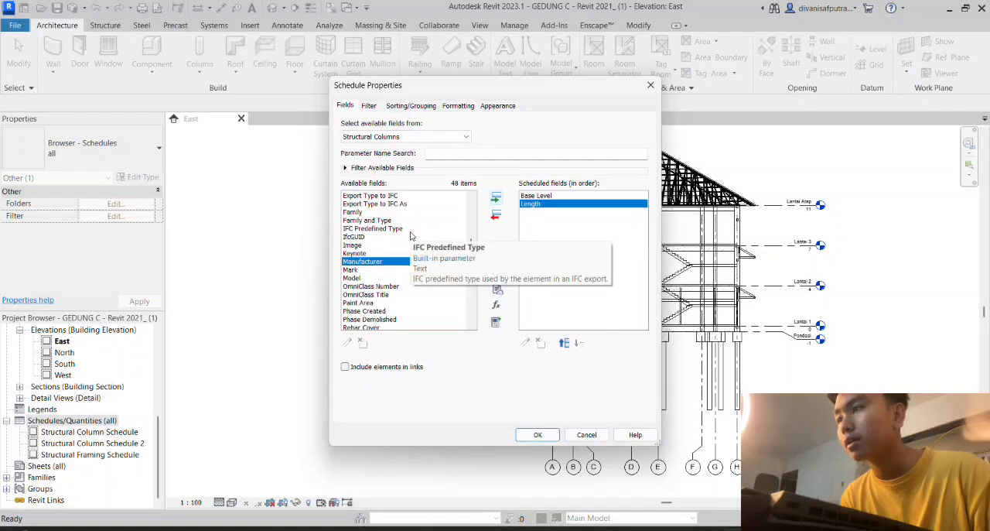
# - Add the Type field to the scheduled fields after Length
pyautogui.scroll(-1, 396, 244)
pyautogui.scroll(-2, 394, 246)
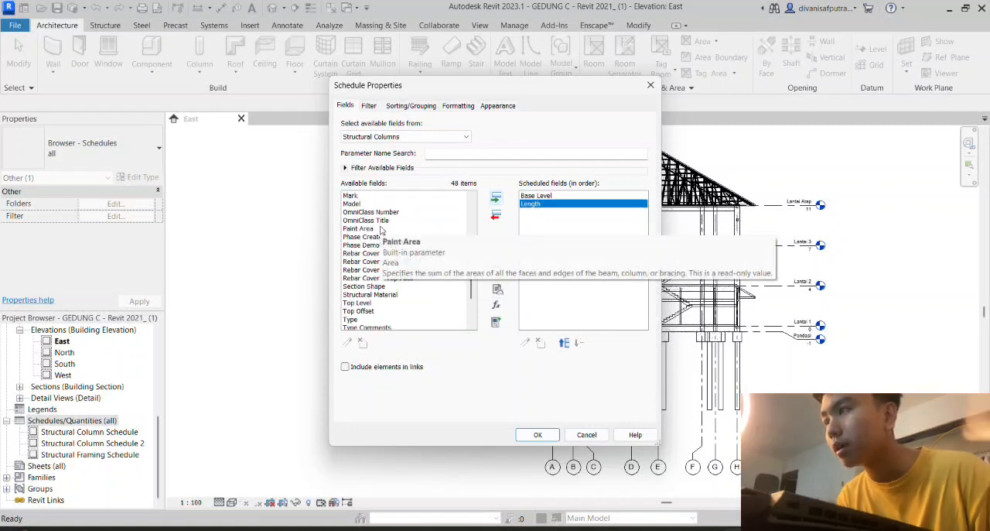
pyautogui.scroll(-1, 397, 256)
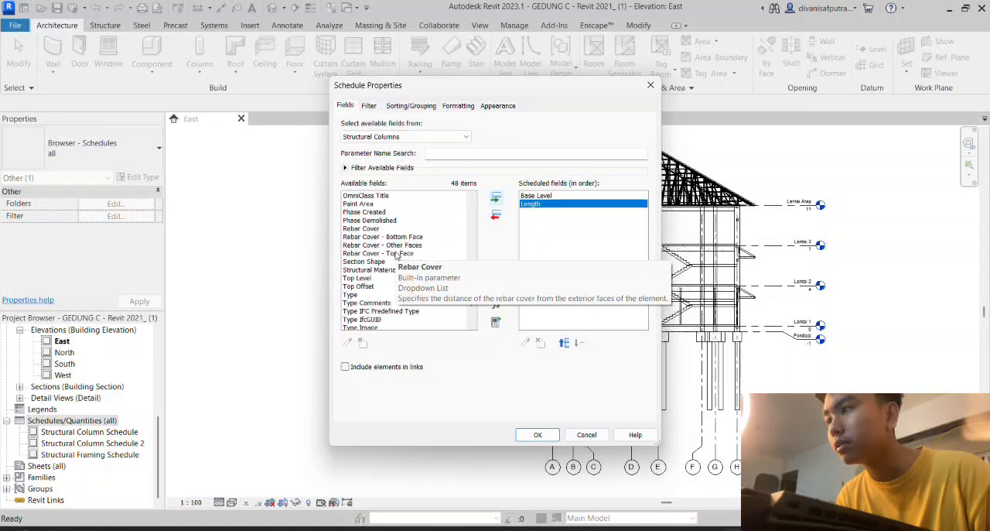
pyautogui.scroll(-2, 396, 255)
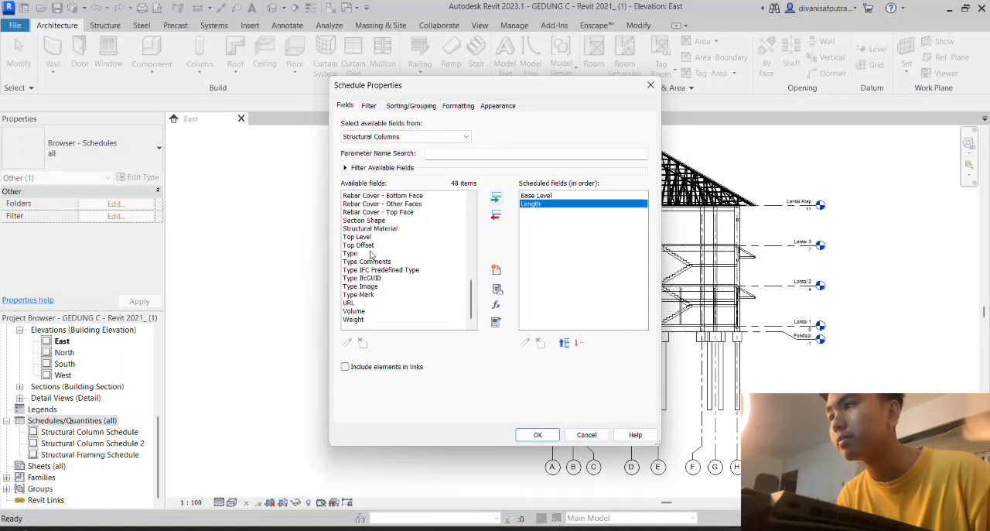
pyautogui.click(371, 254)
pyautogui.doubleClick(371, 254)
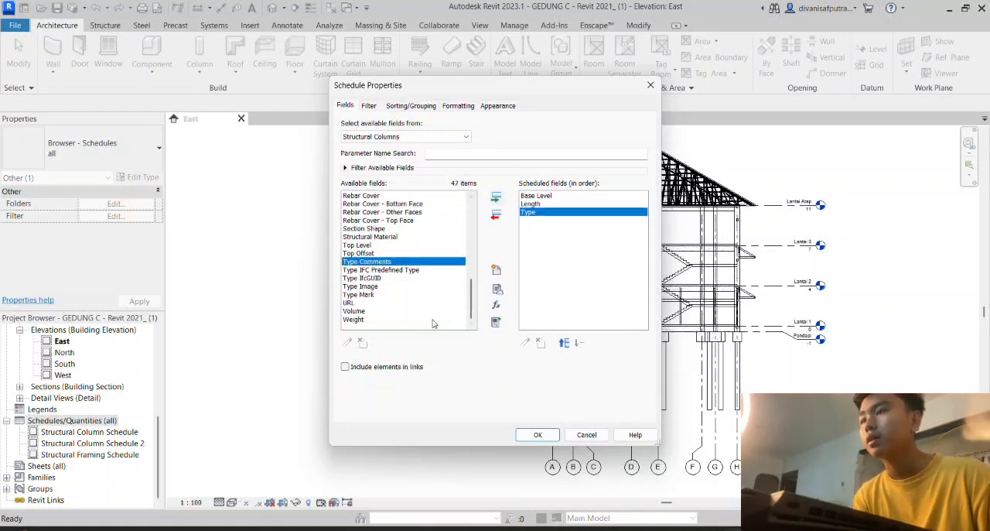
# - Add the Volume field as the last scheduled field and generate the structural column schedule
pyautogui.click(362, 311)
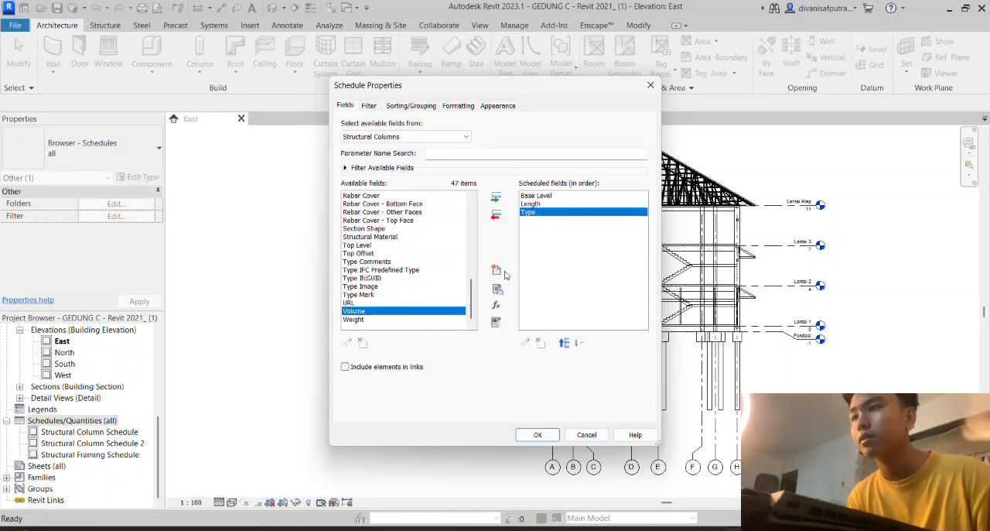
pyautogui.click(495, 198)
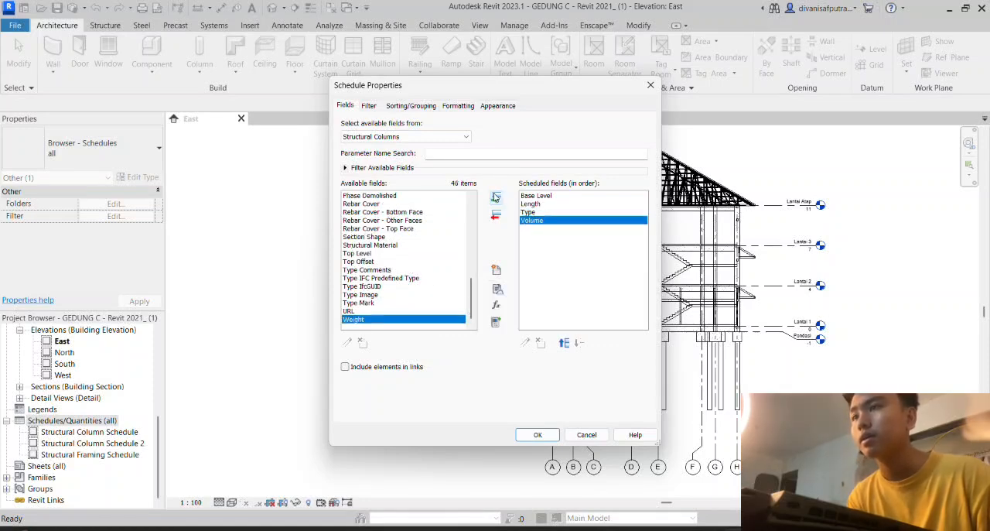
pyautogui.click(539, 435)
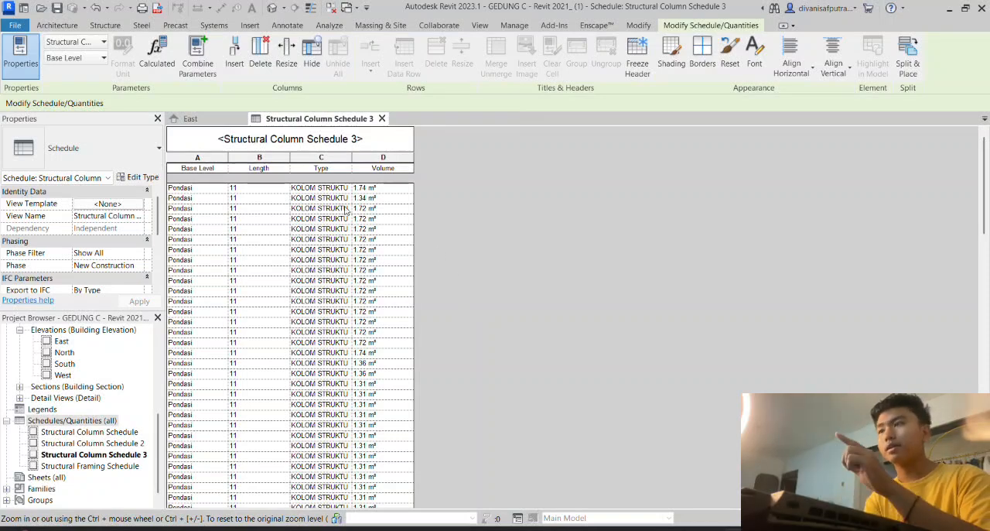
pyautogui.scroll(-10, 289, 285)
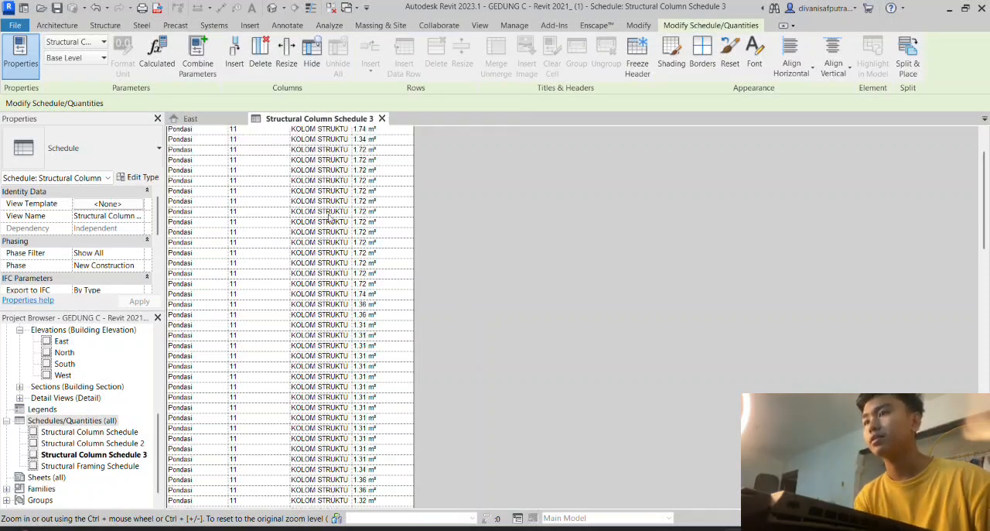
# - Examine the base level, length, type and volume columns across all rows of the structural column schedule
pyautogui.scroll(10, 289, 285)
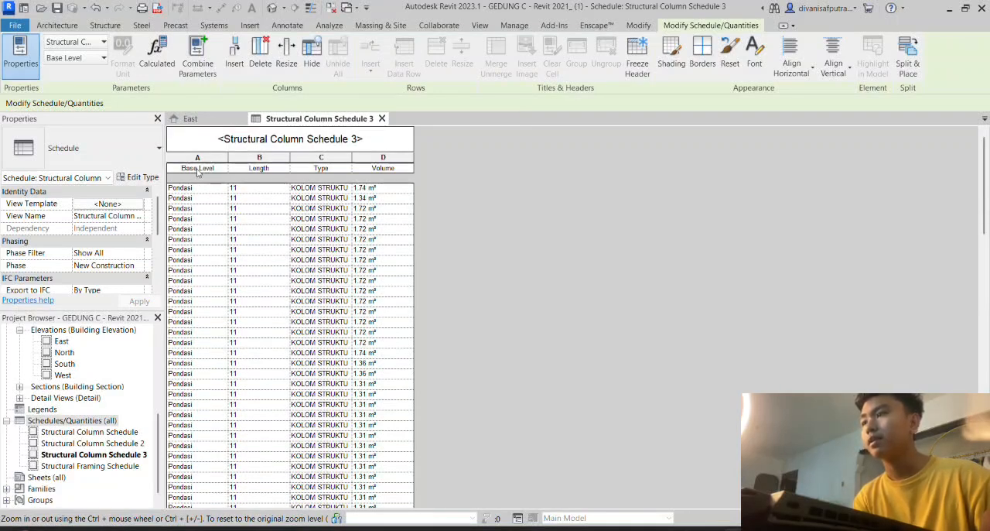
pyautogui.scroll(-5, 207, 194)
pyautogui.scroll(-8, 206, 194)
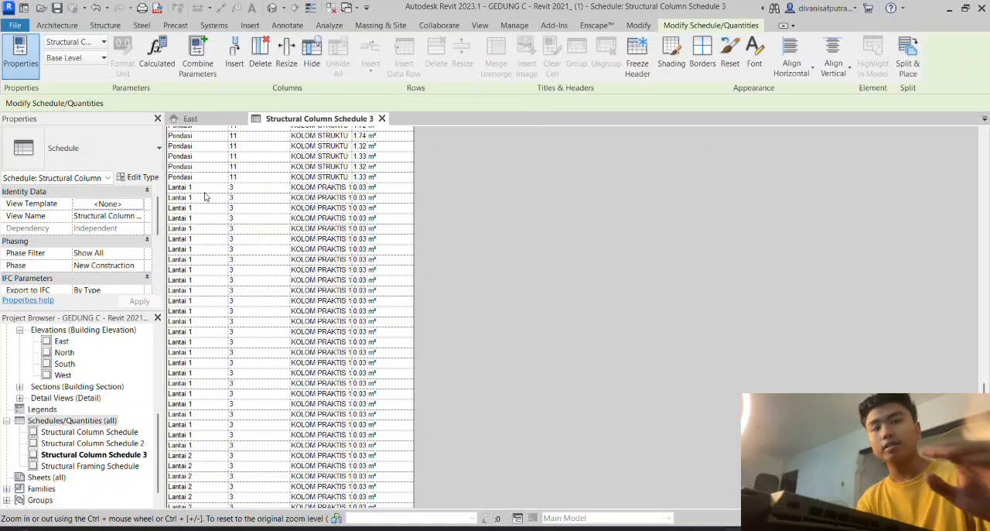
pyautogui.scroll(-2, 207, 205)
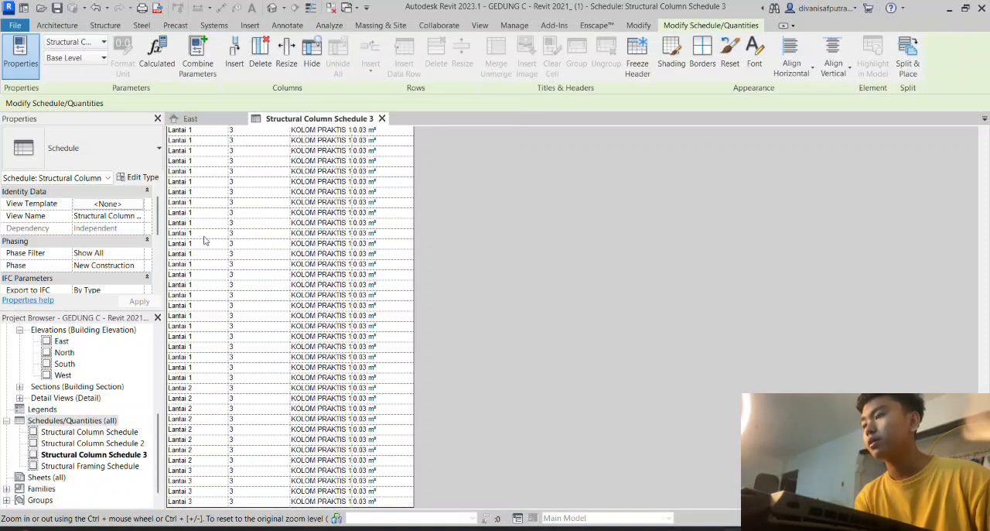
pyautogui.scroll(15, 206, 389)
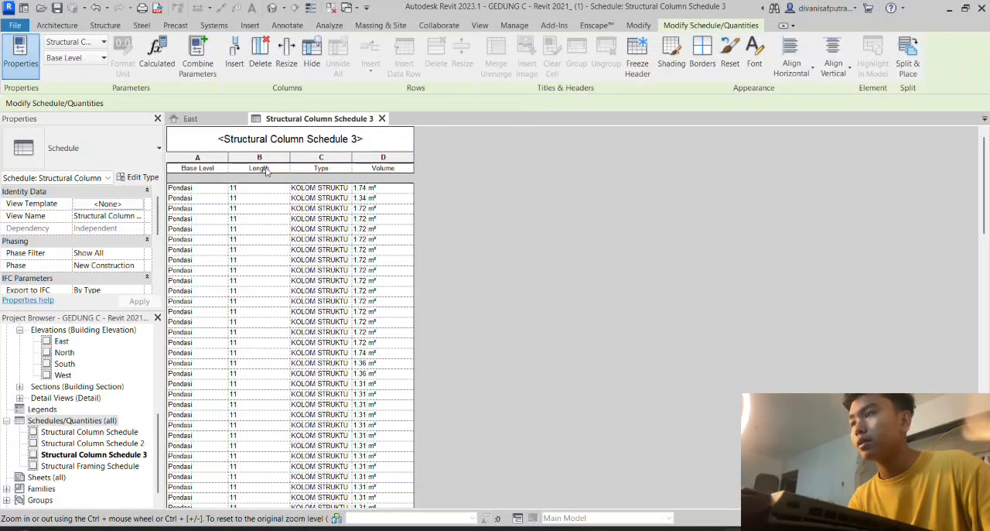
pyautogui.scroll(-3, 265, 171)
pyautogui.scroll(3, 266, 171)
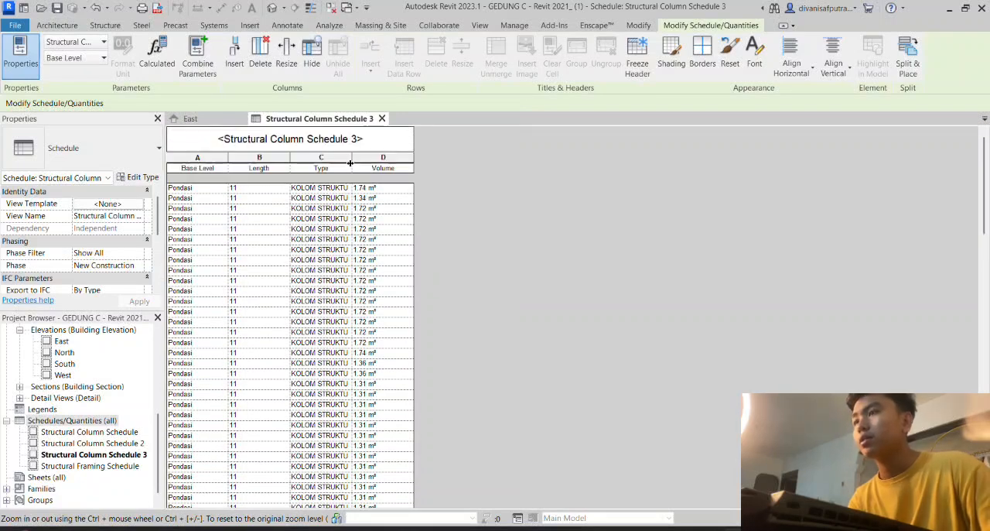
pyautogui.scroll(-12, 313, 309)
pyautogui.scroll(12, 313, 310)
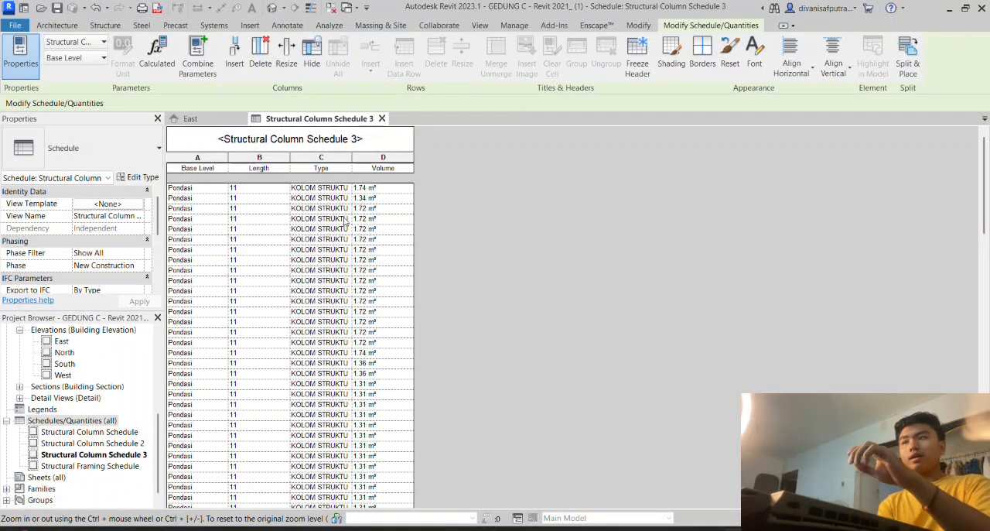
pyautogui.scroll(-8, 325, 279)
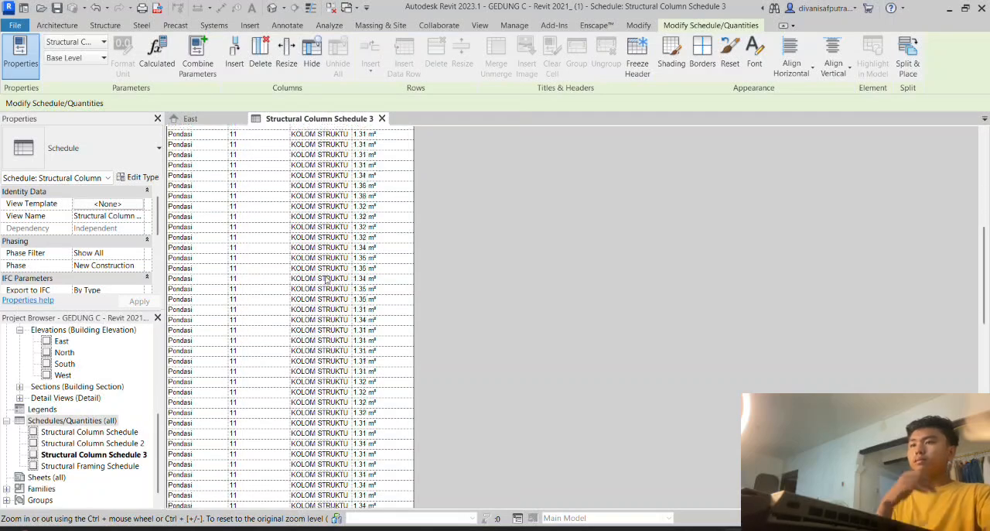
pyautogui.scroll(-10, 281, 292)
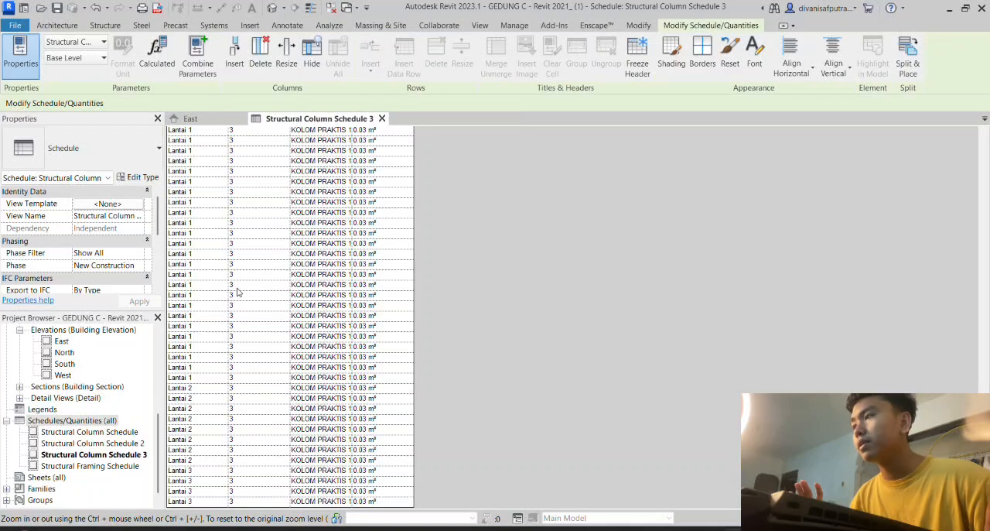
# - Set the structural column schedule's primary sorting to Base Level in ascending order
pyautogui.scroll(-3, 120, 249)
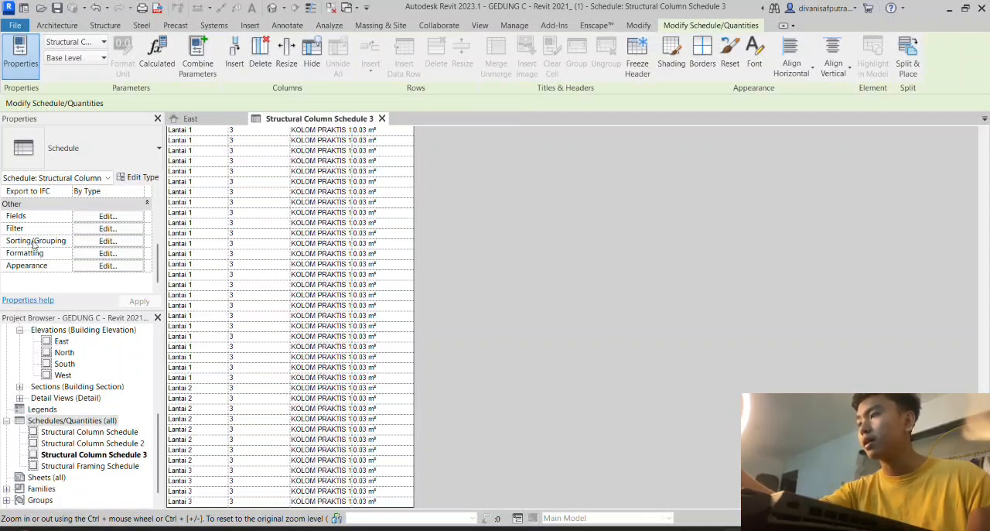
pyautogui.click(113, 241)
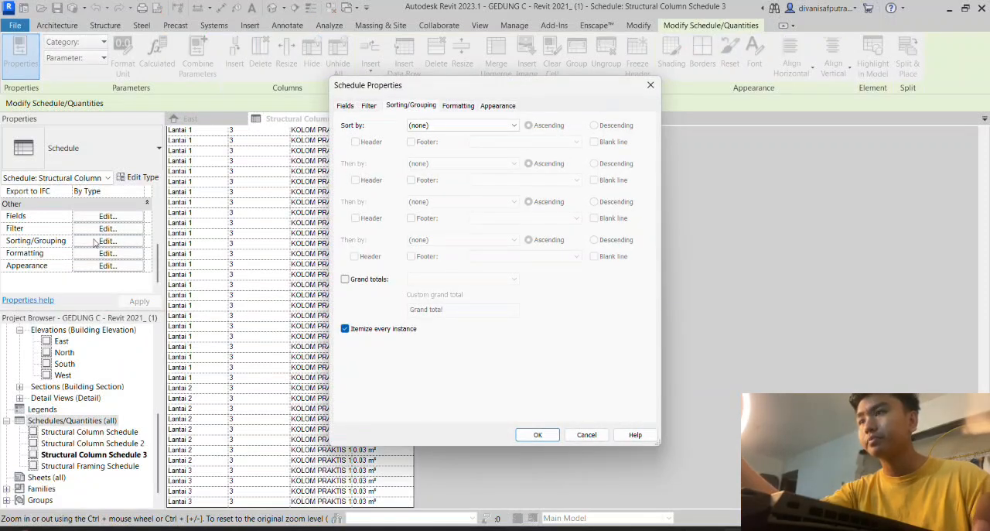
pyautogui.click(458, 126)
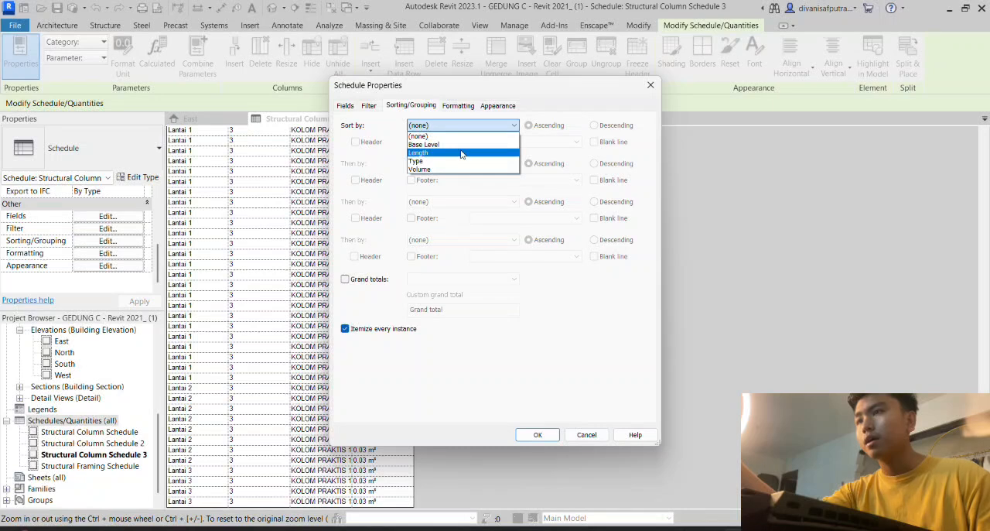
pyautogui.click(456, 144)
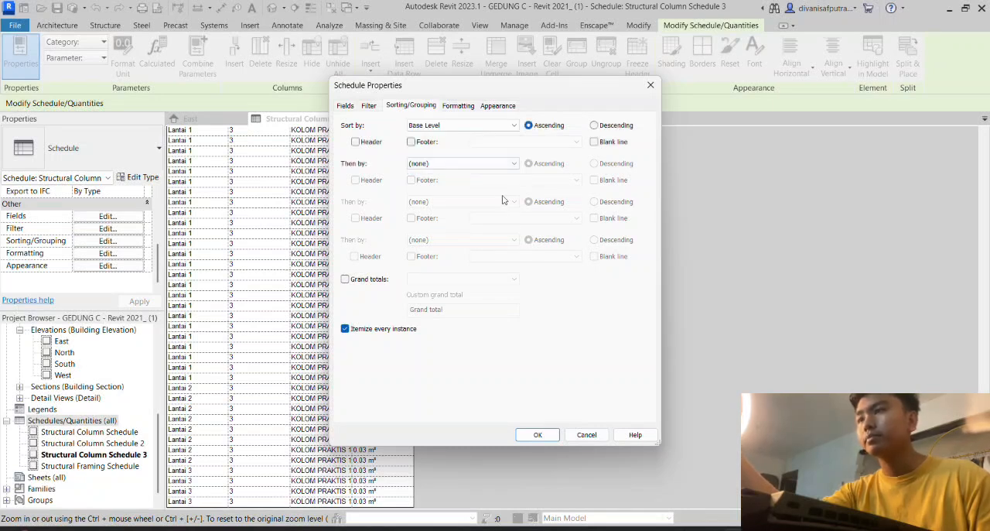
pyautogui.click(496, 126)
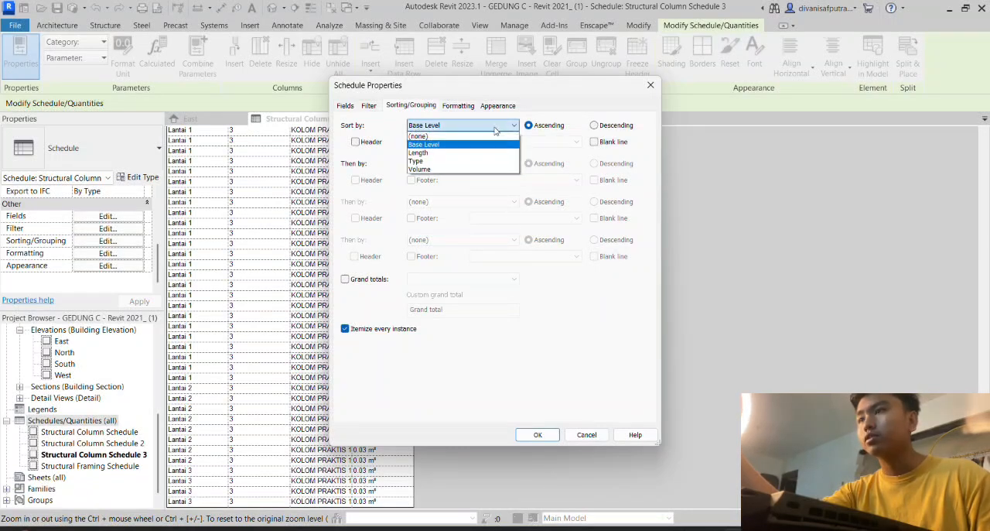
pyautogui.click(468, 152)
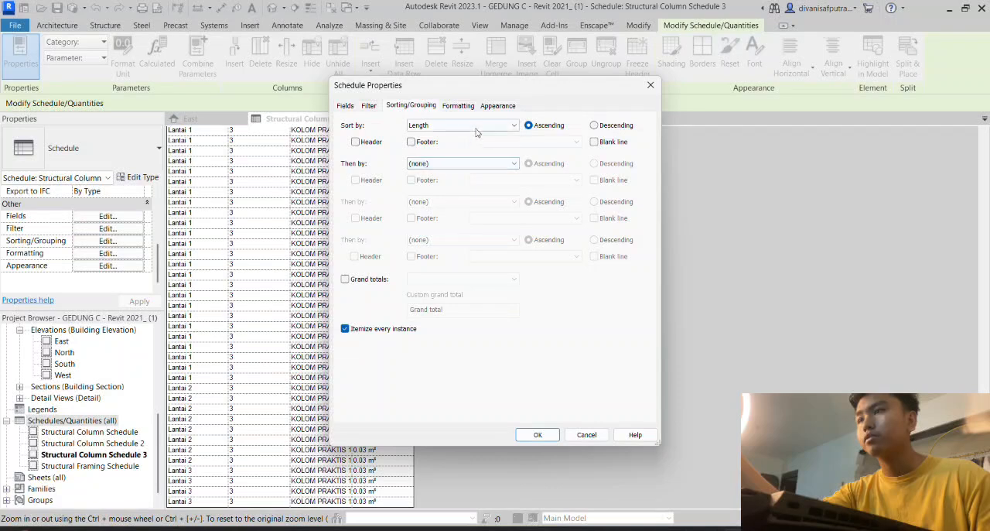
pyautogui.click(476, 128)
pyautogui.click(444, 145)
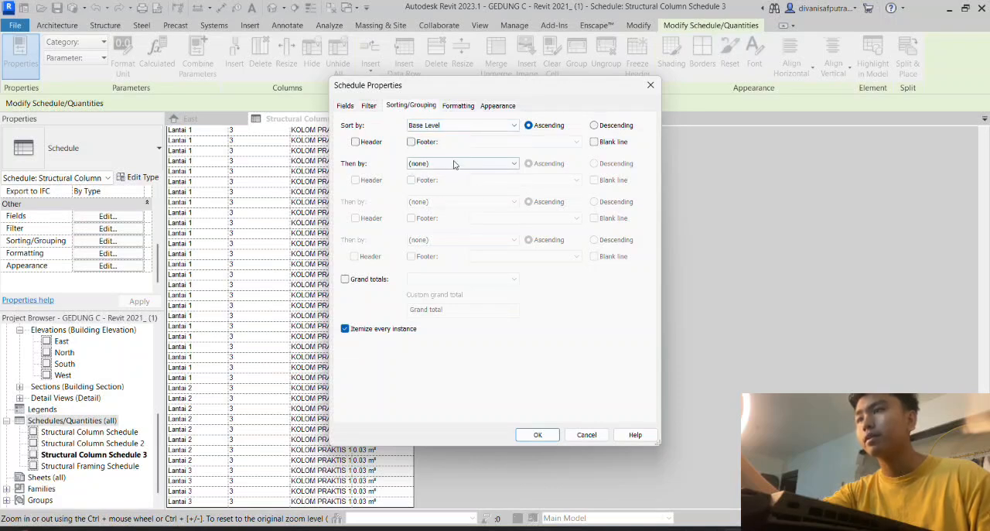
# - Give the Base Level group a footer and add Length as the second sort field, also with a title, count and totals footer
pyautogui.click(411, 142)
pyautogui.click(457, 164)
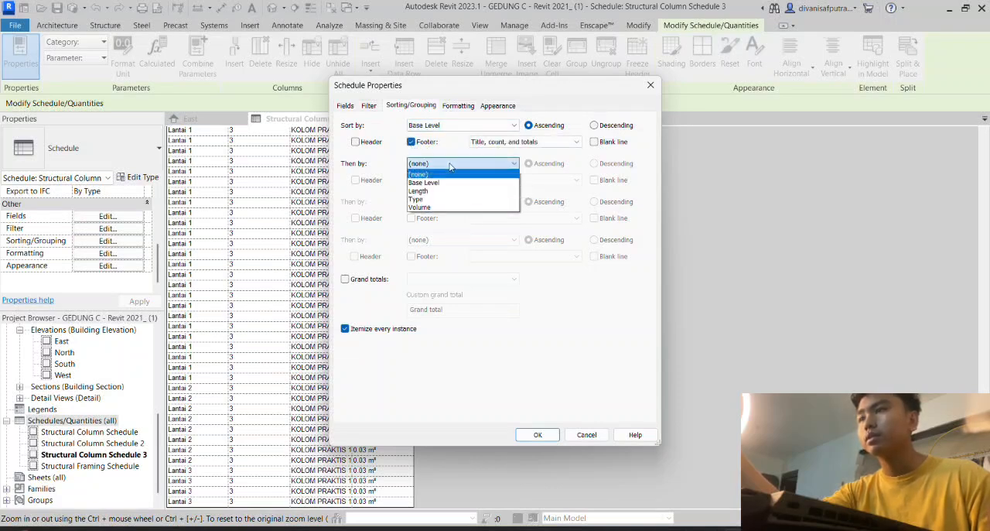
pyautogui.click(441, 191)
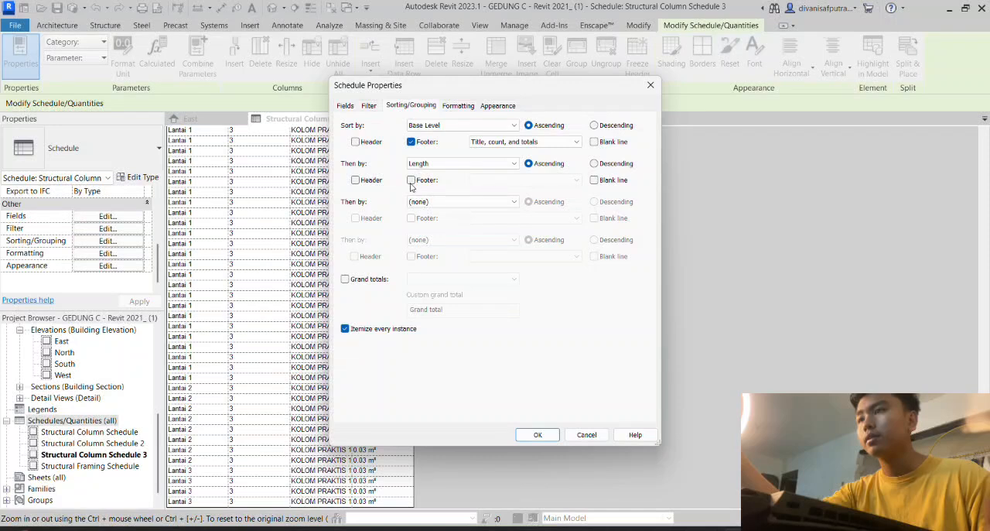
pyautogui.click(412, 180)
# - Add Volume as the third sort field with a title, count and totals footer, and apply the sorting to the schedule
pyautogui.click(468, 202)
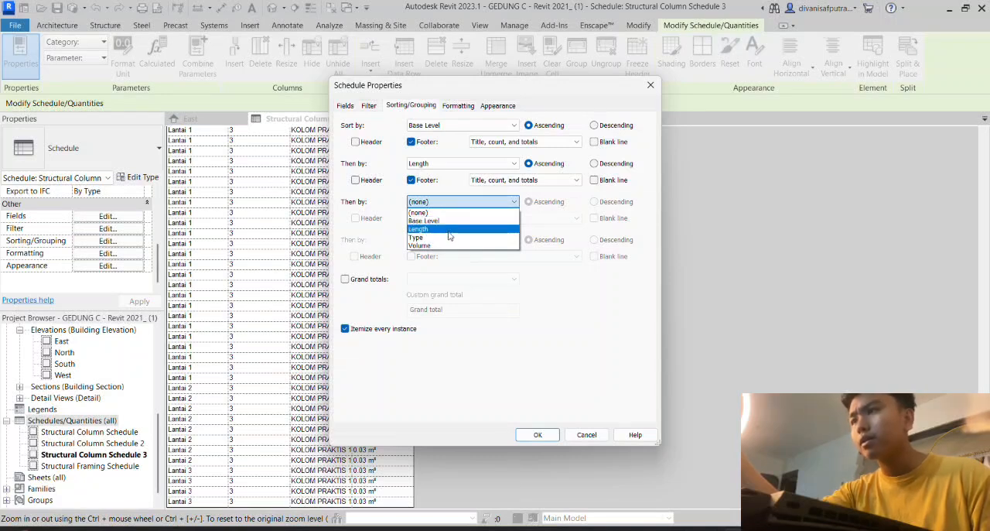
pyautogui.click(448, 245)
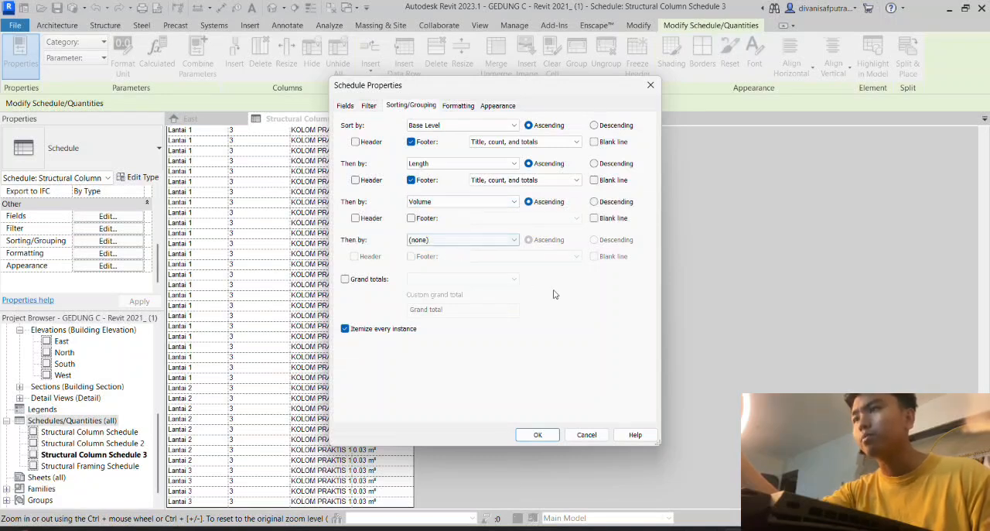
pyautogui.click(413, 220)
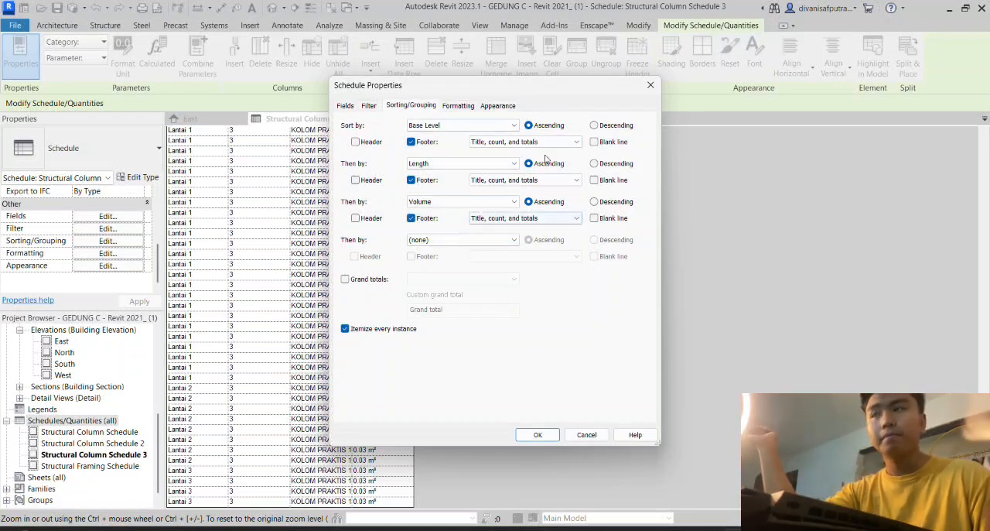
pyautogui.click(540, 435)
# - Examine the grouped schedule rows and the footer counts for each volume, length and base level from Pondasi to Lantai 2
pyautogui.scroll(10, 314, 264)
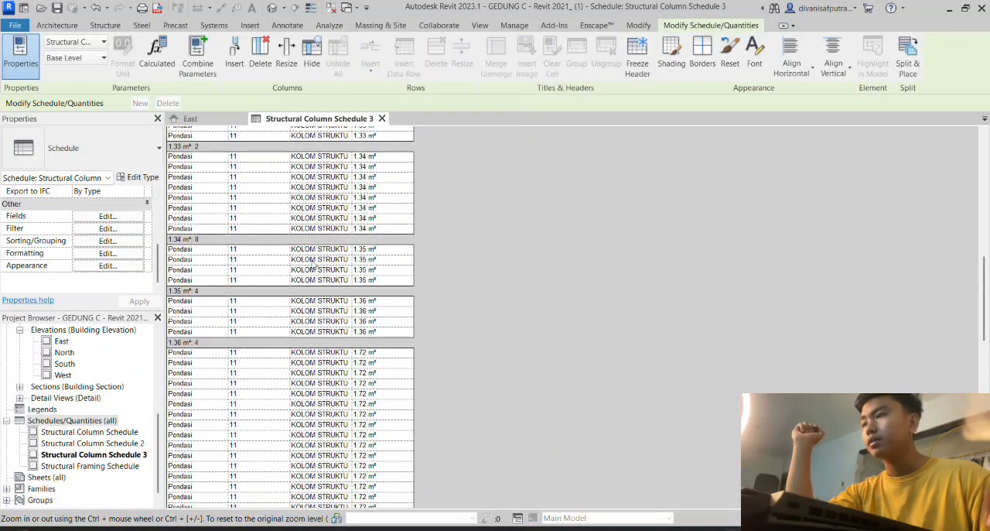
pyautogui.scroll(5, 314, 264)
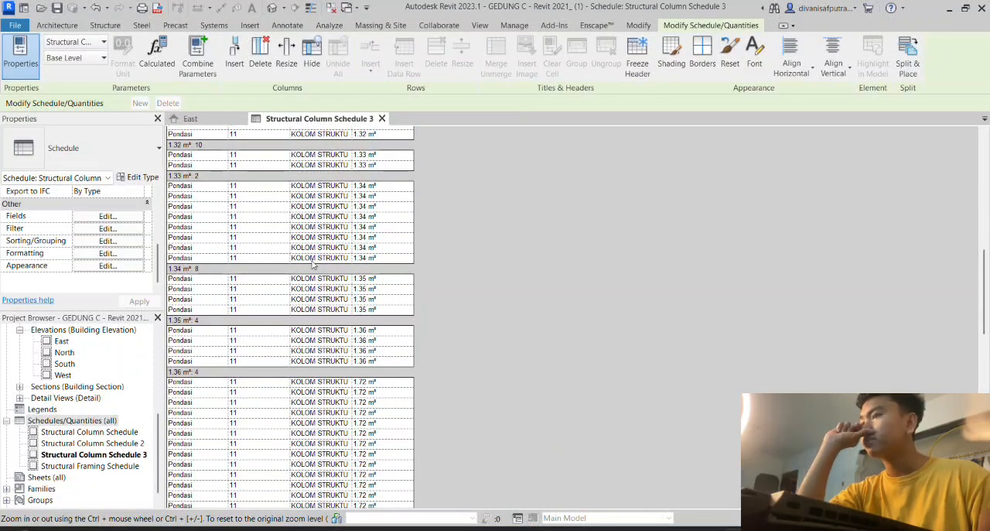
pyautogui.scroll(5, 314, 264)
pyautogui.scroll(-10, 313, 264)
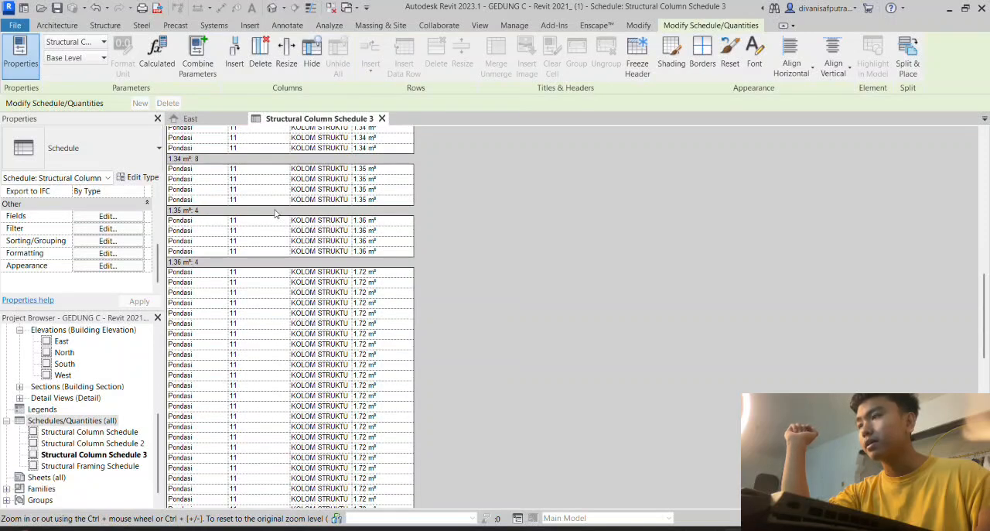
pyautogui.scroll(-5, 276, 213)
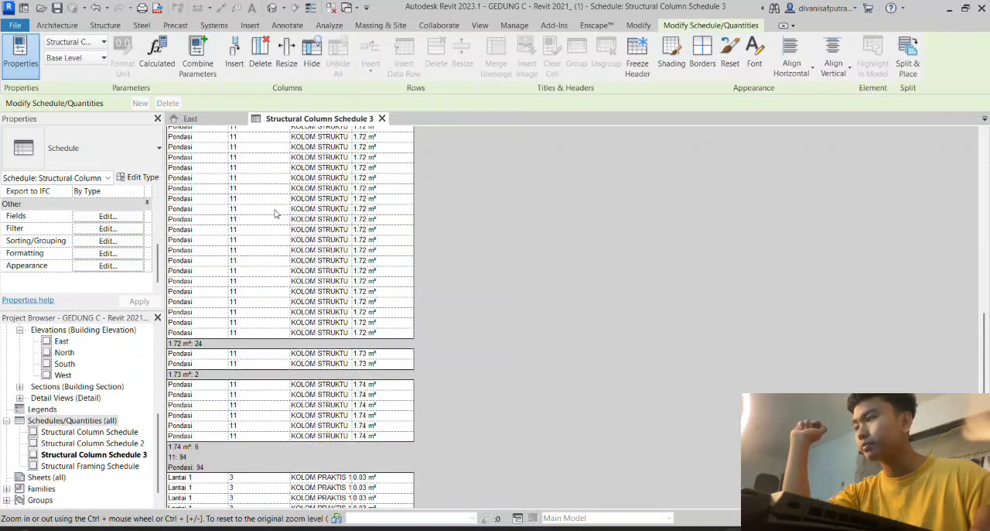
pyautogui.scroll(-5, 275, 213)
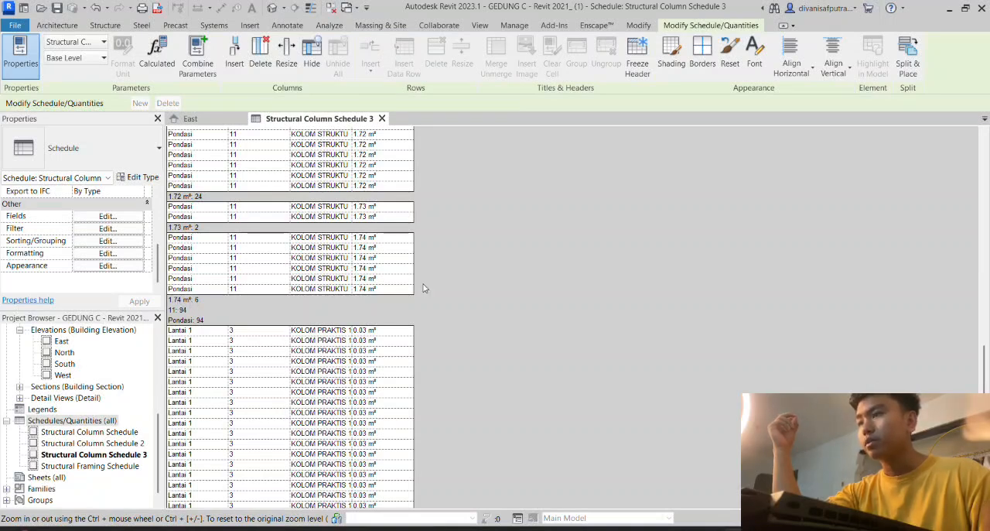
pyautogui.scroll(-4, 387, 212)
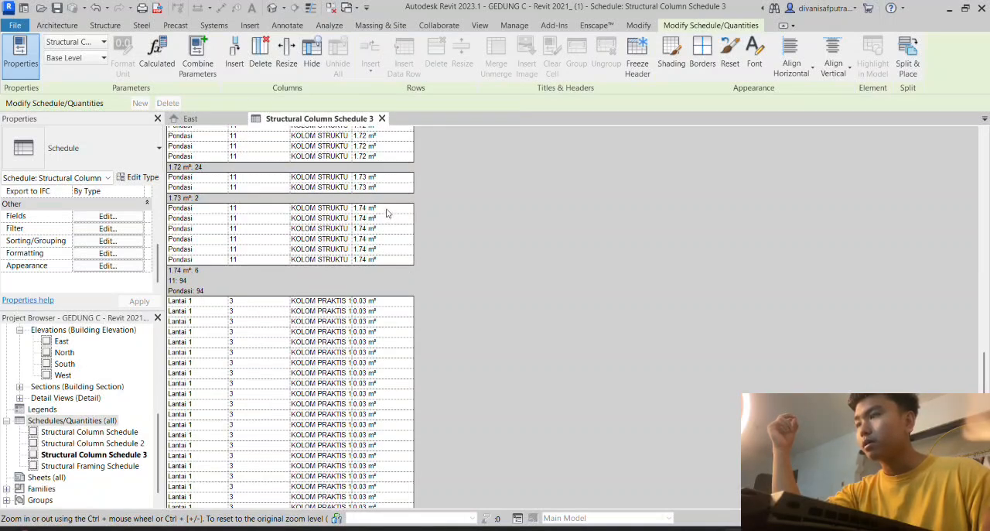
pyautogui.scroll(7, 375, 213)
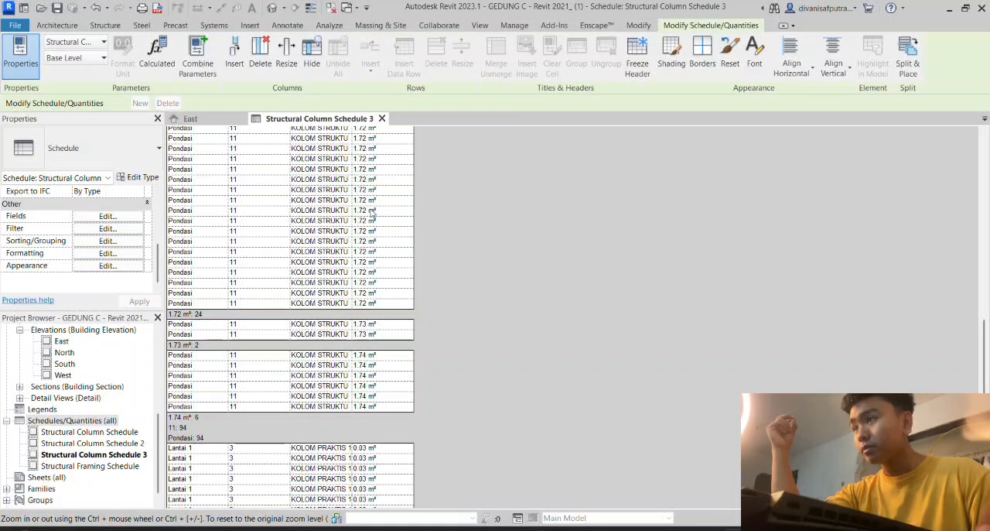
pyautogui.scroll(10, 372, 213)
pyautogui.scroll(3, 372, 213)
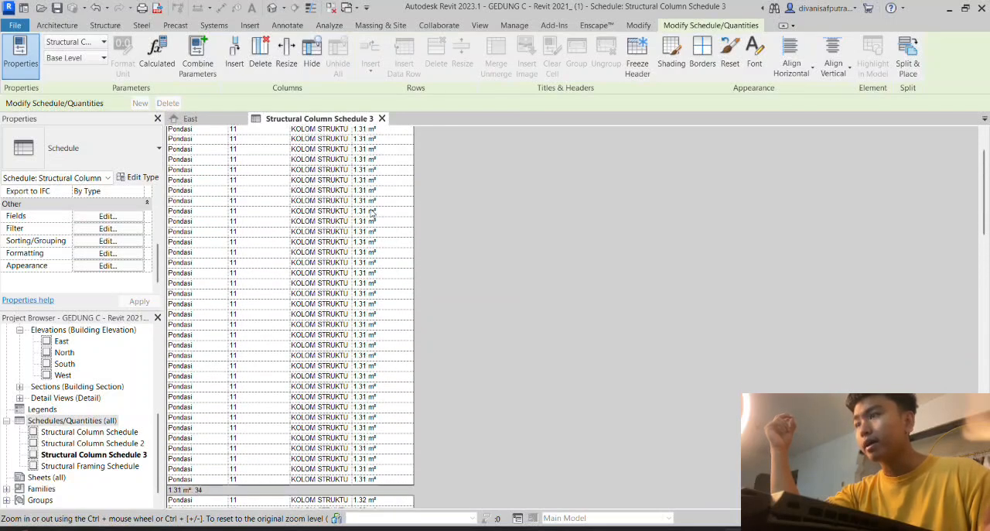
pyautogui.scroll(-6, 277, 224)
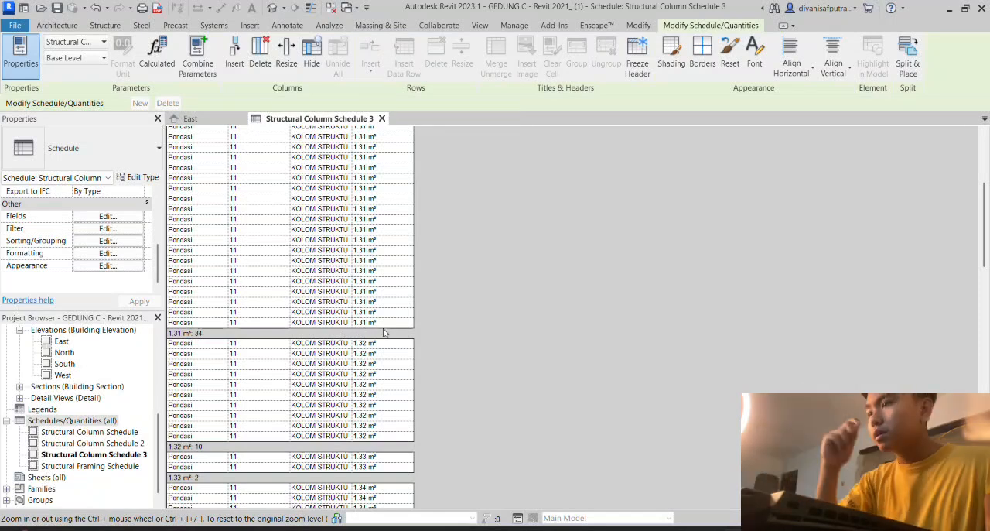
pyautogui.scroll(5, 356, 302)
pyautogui.scroll(-3, 320, 280)
pyautogui.scroll(-3, 263, 299)
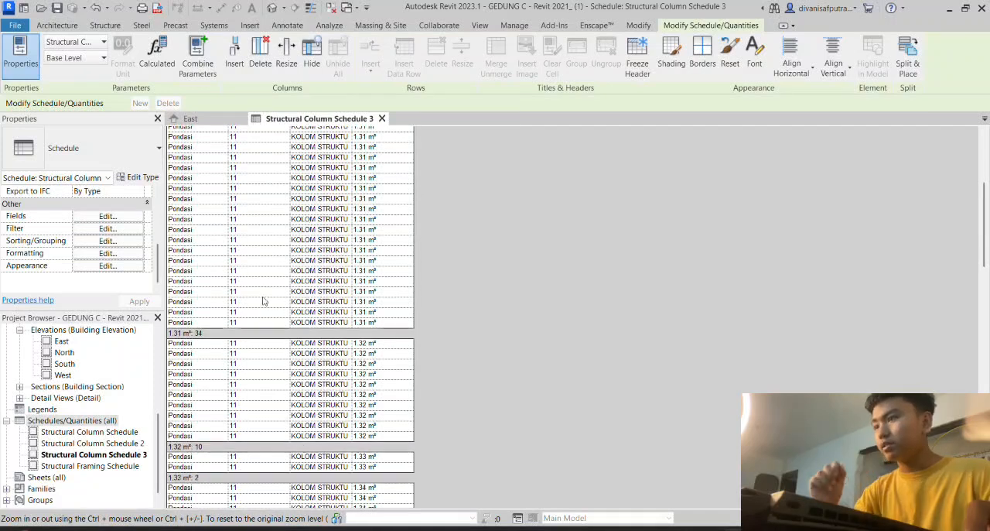
pyautogui.scroll(-4, 217, 327)
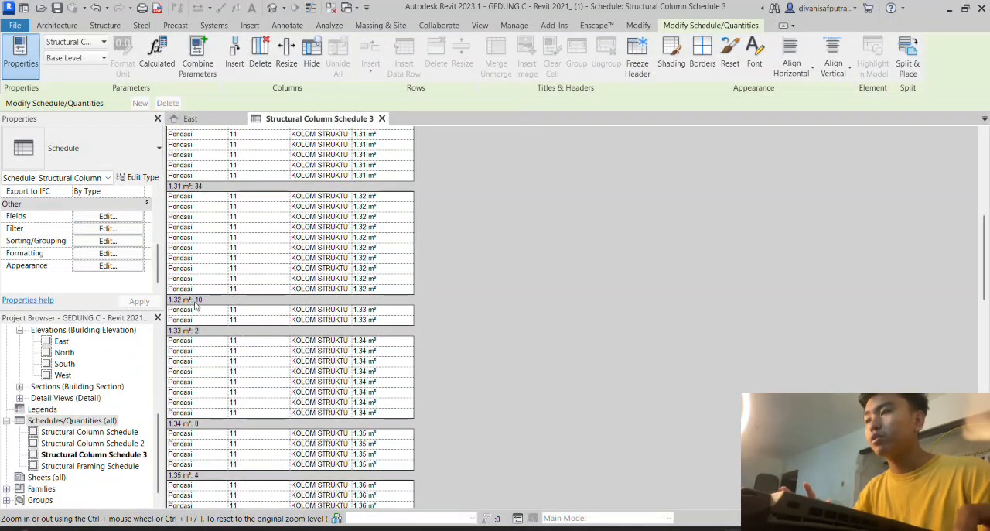
pyautogui.scroll(-15, 214, 308)
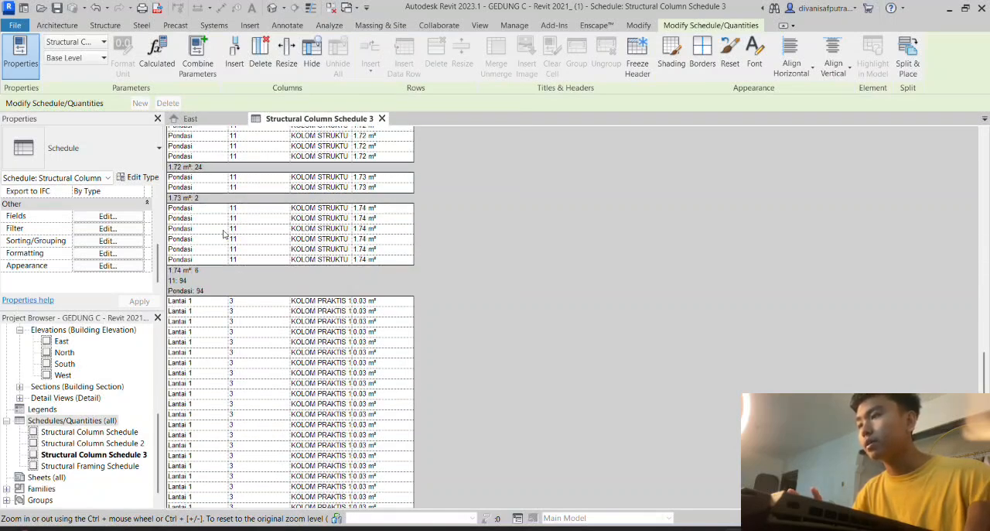
pyautogui.scroll(-1, 223, 234)
pyautogui.scroll(-5, 256, 240)
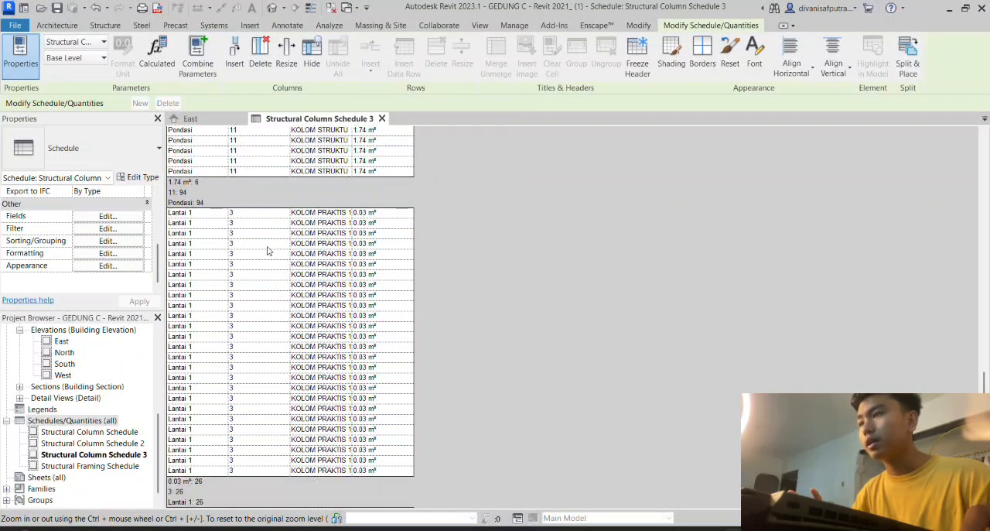
pyautogui.scroll(-2, 287, 263)
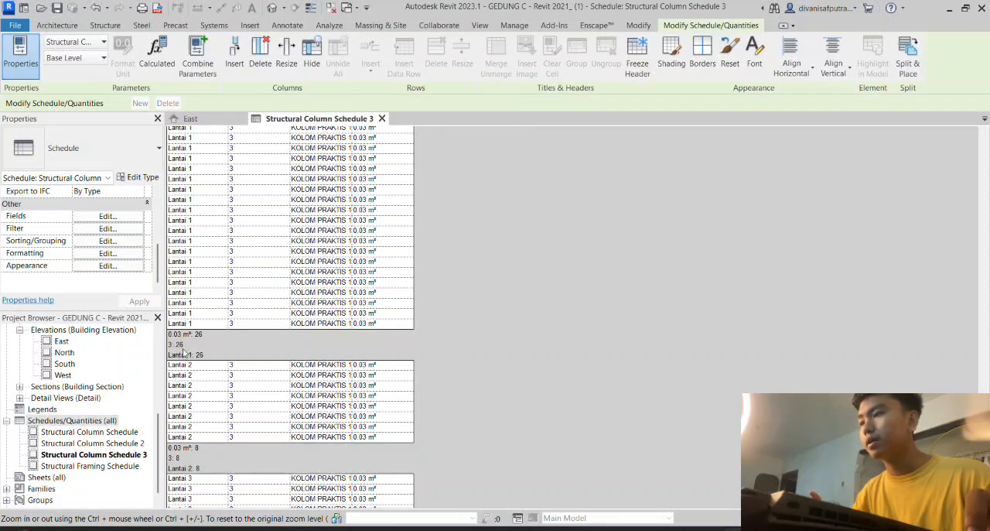
pyautogui.scroll(3, 185, 348)
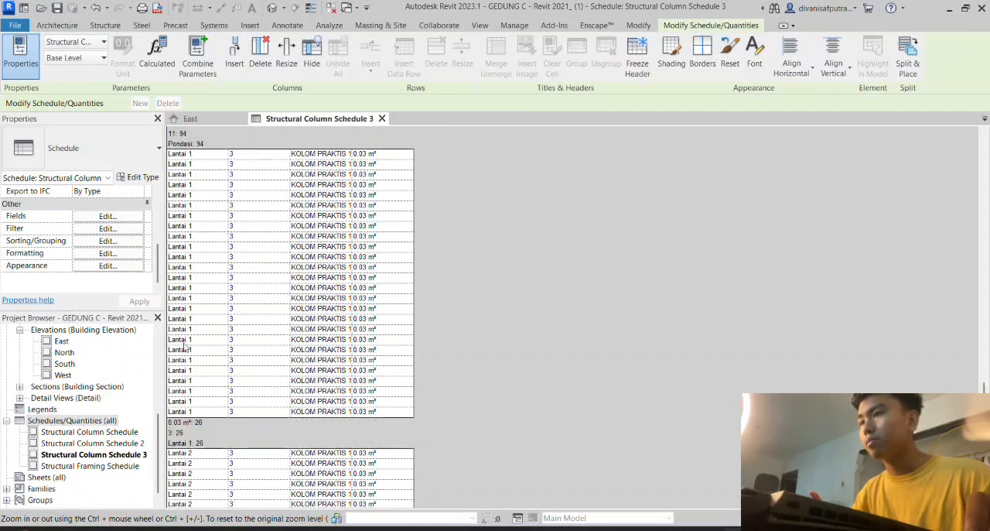
# - Examine the footer counts of the Lantai 1, Lantai 2 and Lantai 3 groups at the end of the schedule
pyautogui.scroll(-2, 186, 350)
pyautogui.scroll(-1, 221, 375)
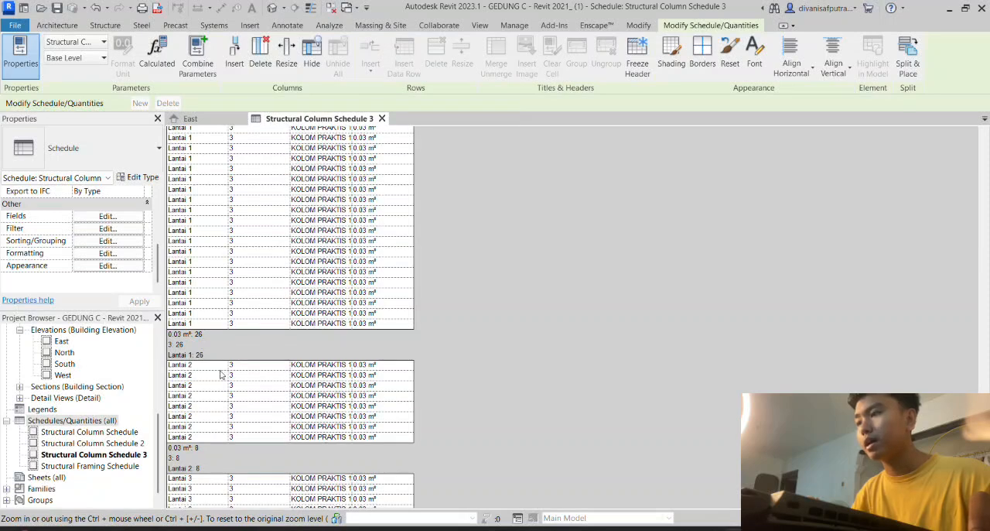
pyautogui.scroll(-1, 225, 364)
pyautogui.scroll(-1, 208, 332)
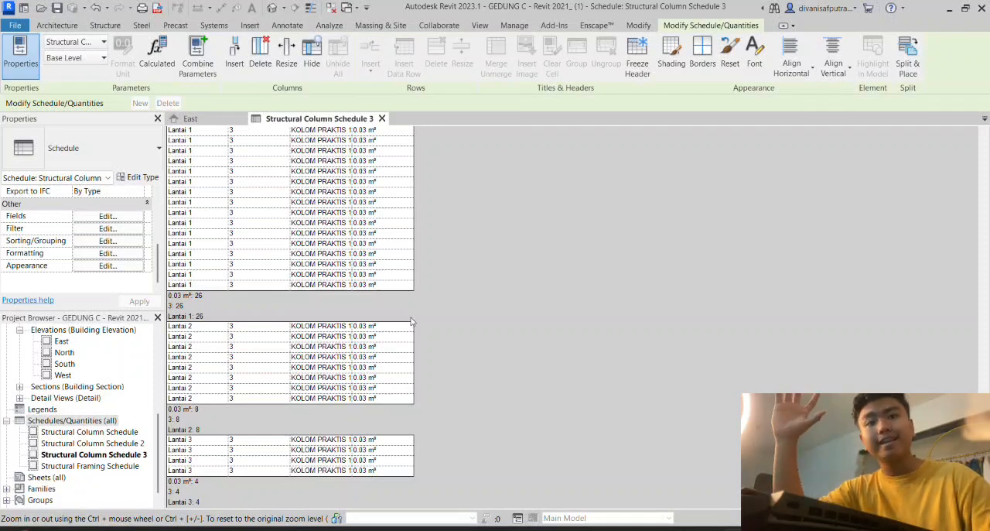
pyautogui.scroll(3, 333, 323)
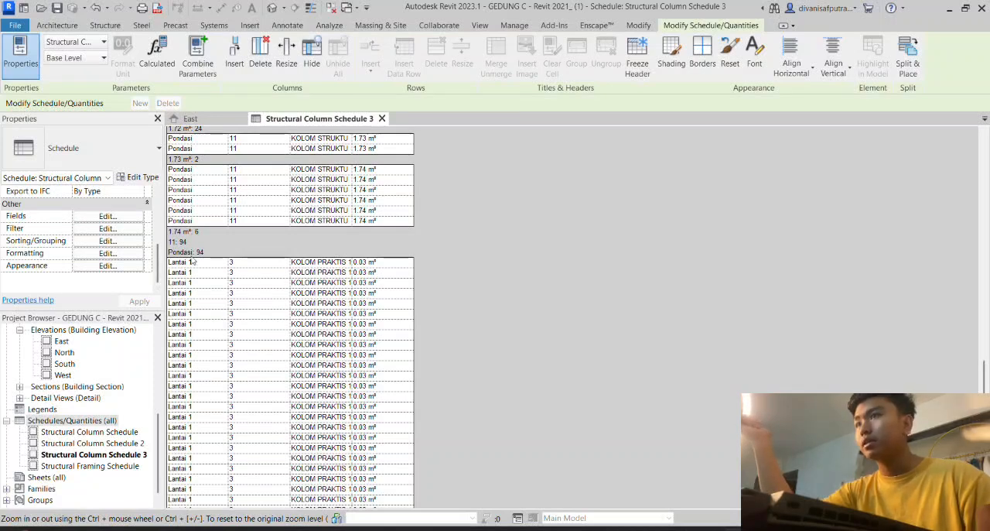
# - Set the Length field's formatting in the schedule to Calculate totals
pyautogui.click(108, 253)
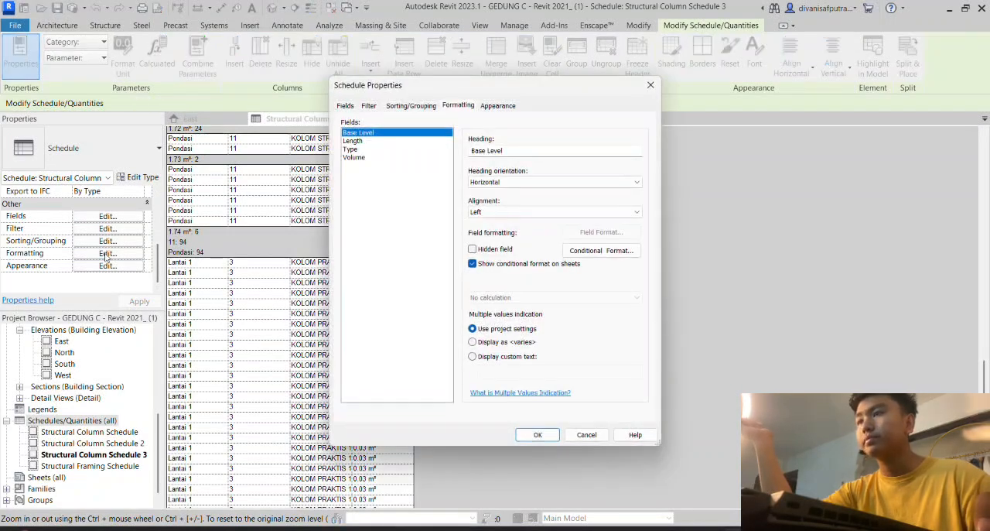
pyautogui.click(352, 141)
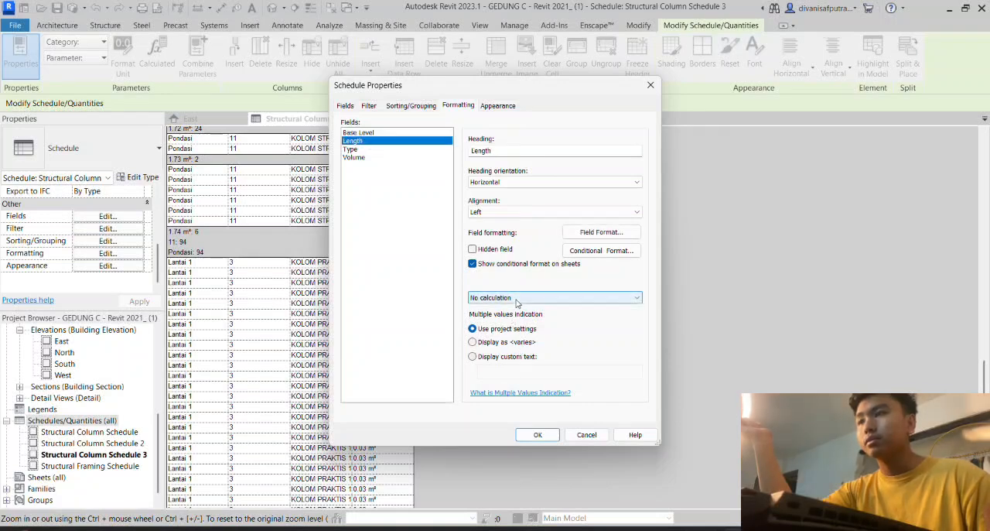
pyautogui.click(516, 299)
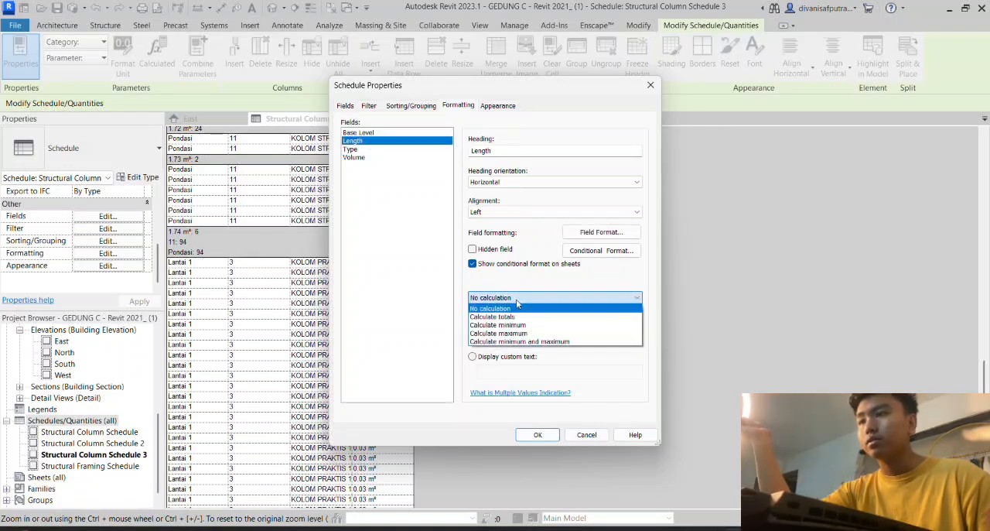
pyautogui.click(496, 317)
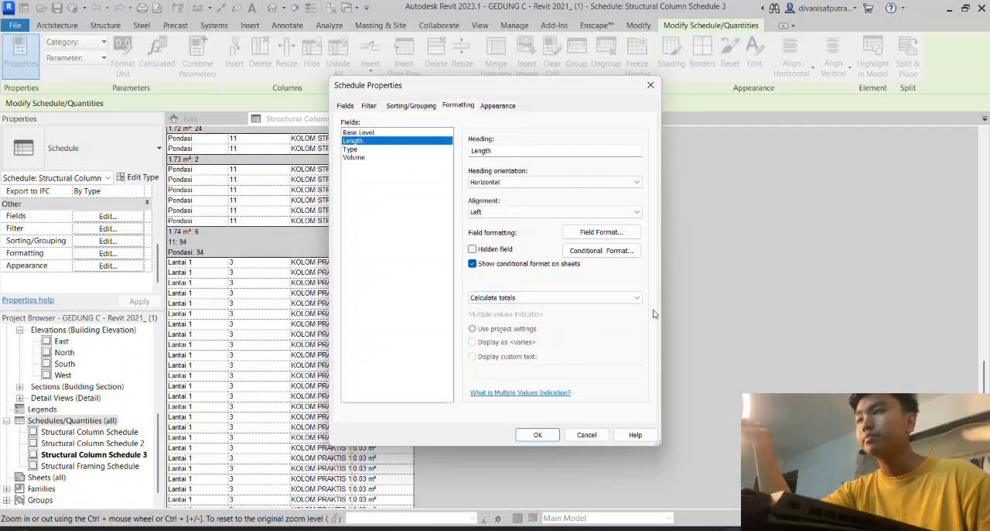
# - Set the Volume field's formatting to Calculate totals and apply the formatting changes to the schedule
pyautogui.click(378, 158)
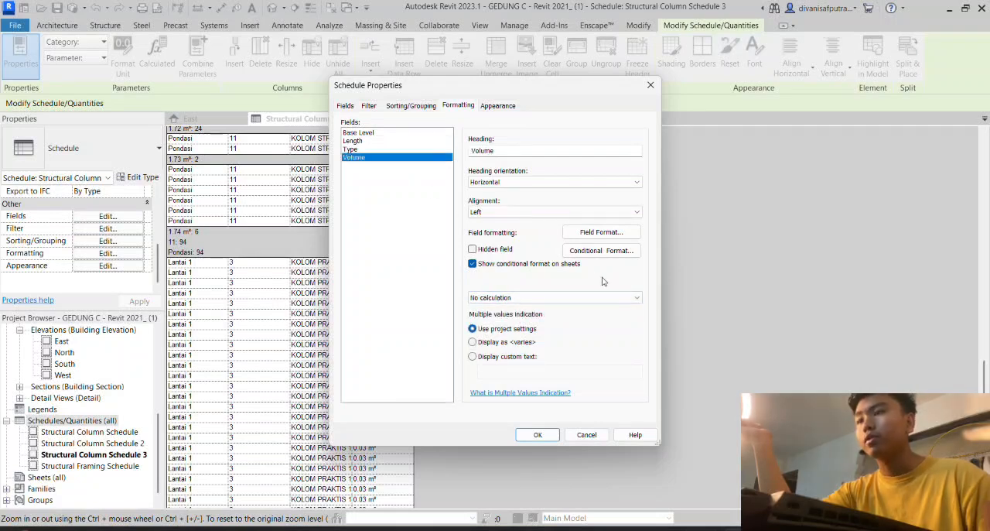
pyautogui.click(592, 298)
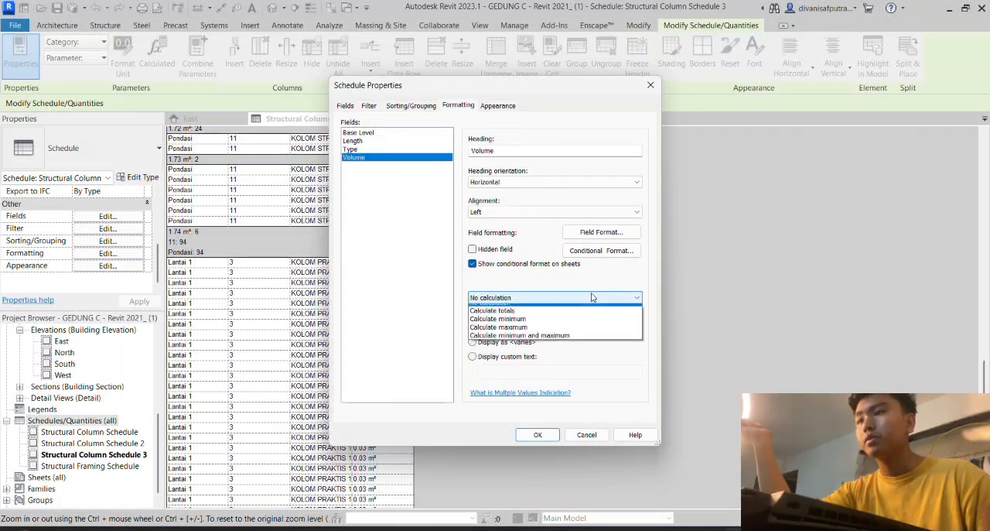
pyautogui.click(516, 317)
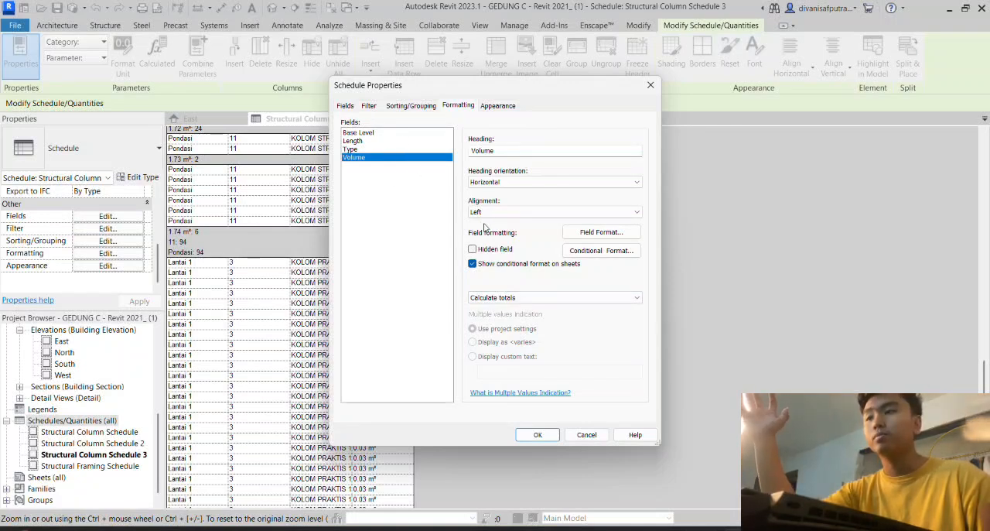
pyautogui.click(552, 297)
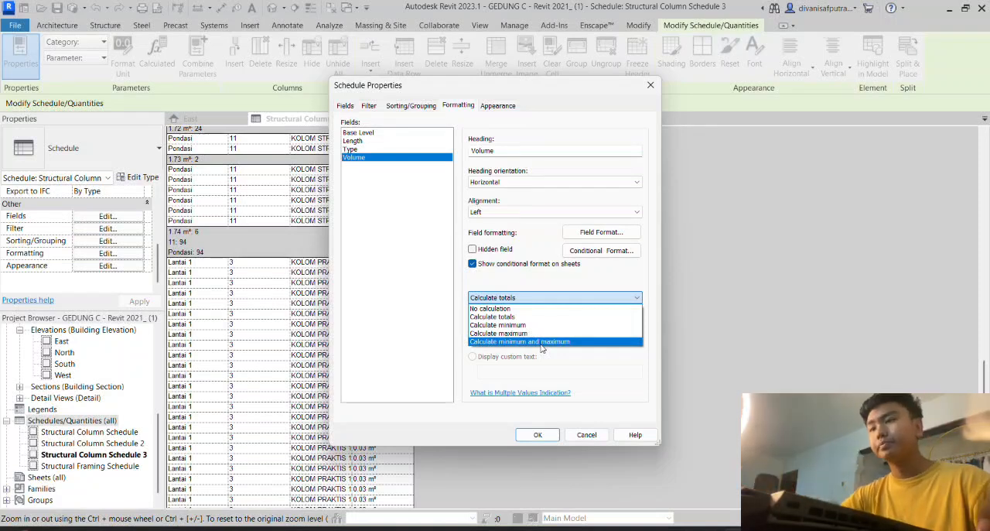
pyautogui.click(613, 392)
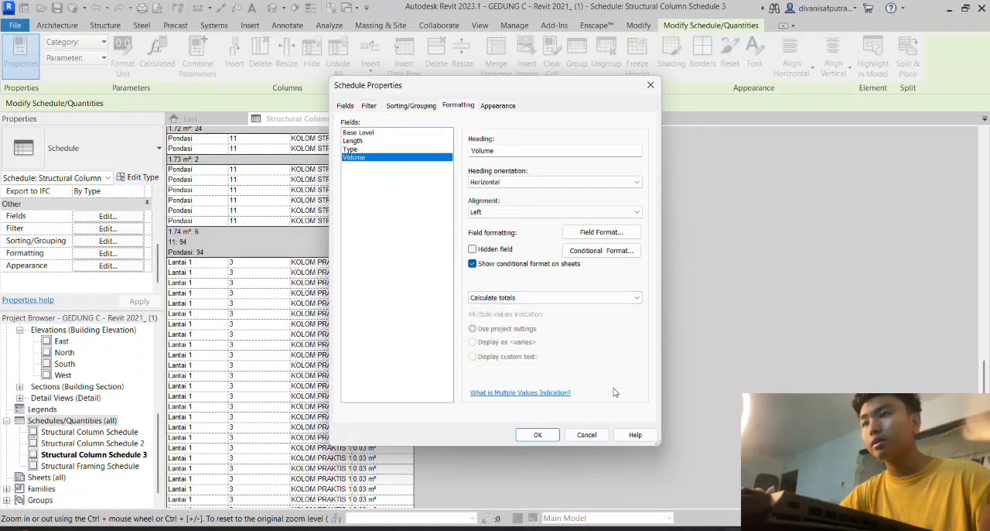
pyautogui.click(361, 142)
pyautogui.click(357, 157)
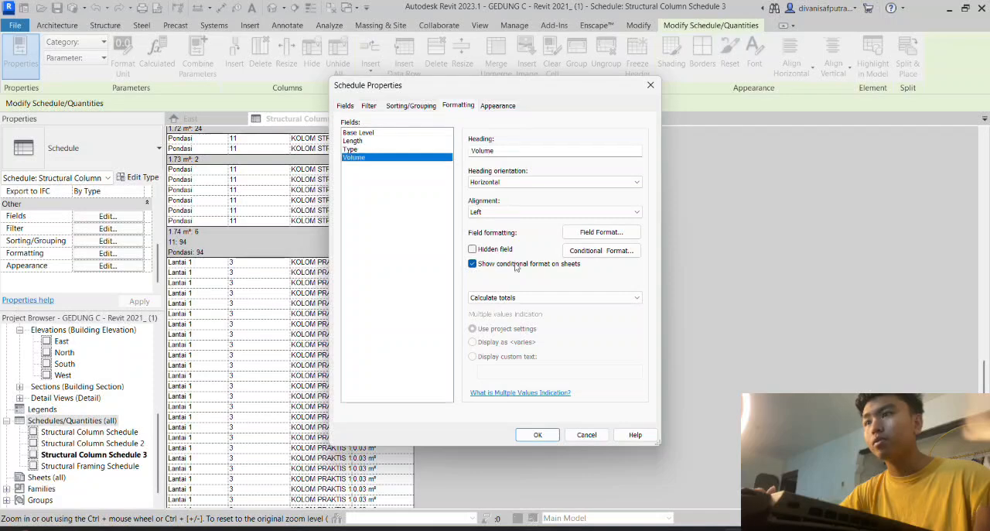
pyautogui.click(549, 433)
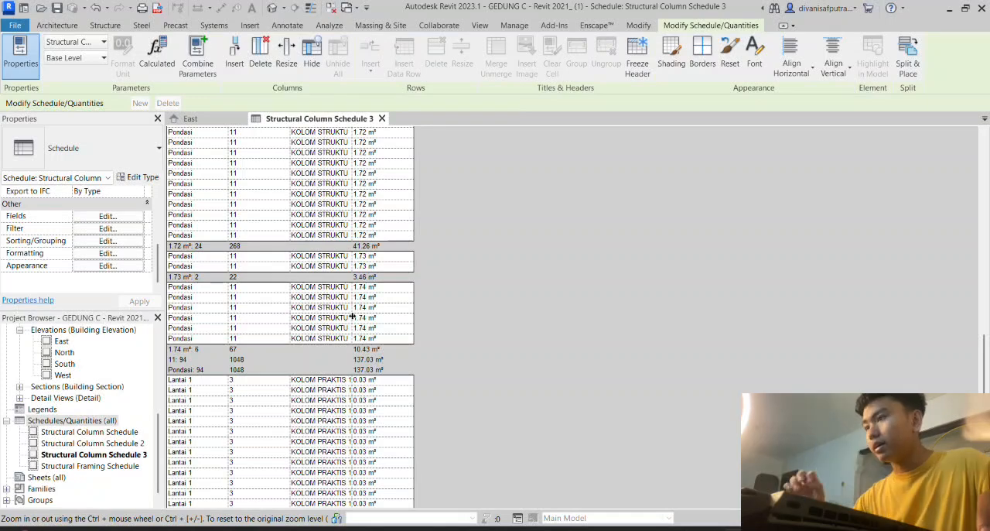
# - Examine the length and volume totals in the footers of the Pondasi volume groups, especially the 1.31 m³ group
pyautogui.scroll(5, 331, 342)
pyautogui.scroll(2, 332, 343)
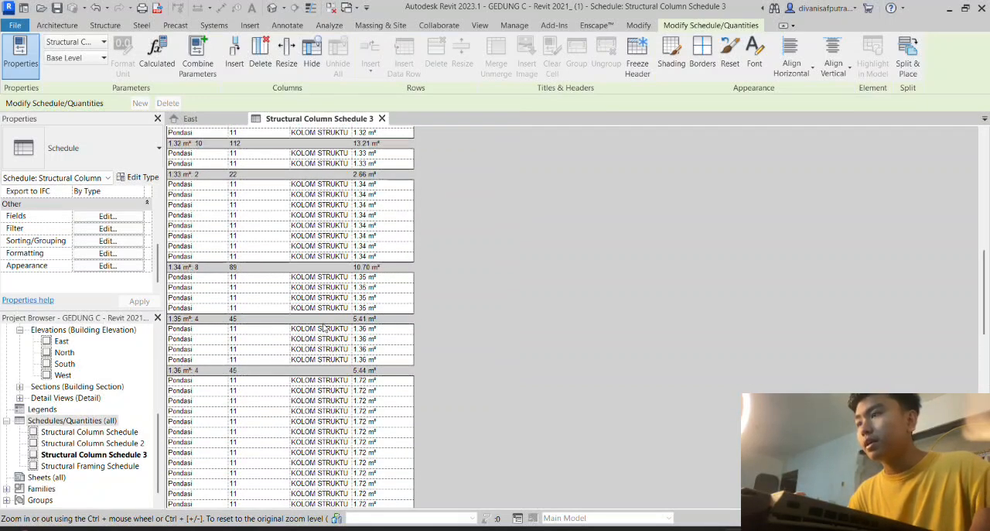
pyautogui.scroll(6, 325, 329)
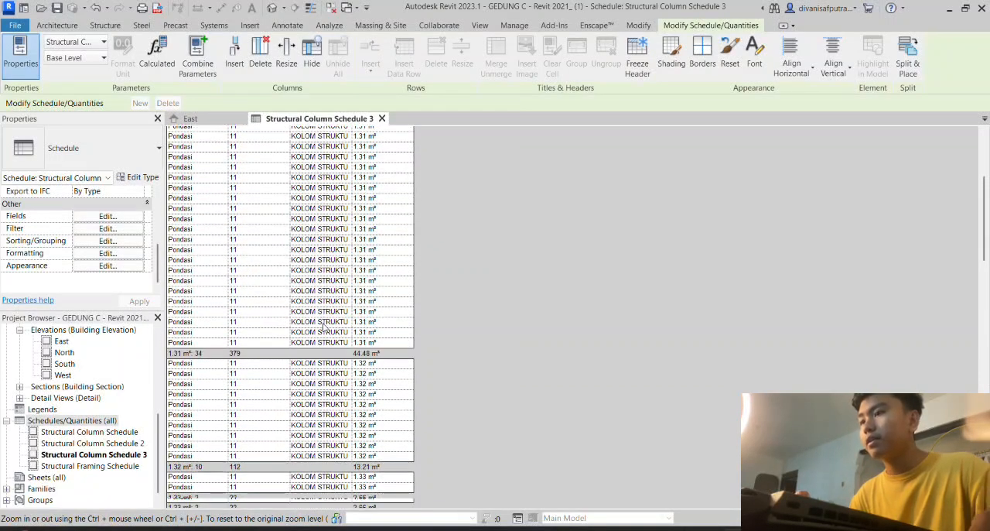
pyautogui.scroll(3, 325, 328)
pyautogui.scroll(-4, 348, 317)
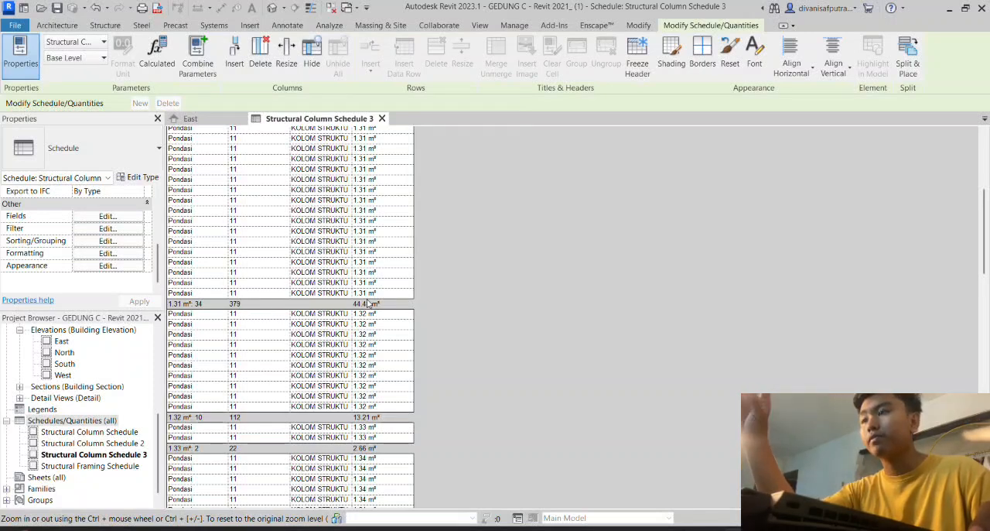
pyautogui.scroll(3, 214, 316)
pyautogui.scroll(-3, 214, 317)
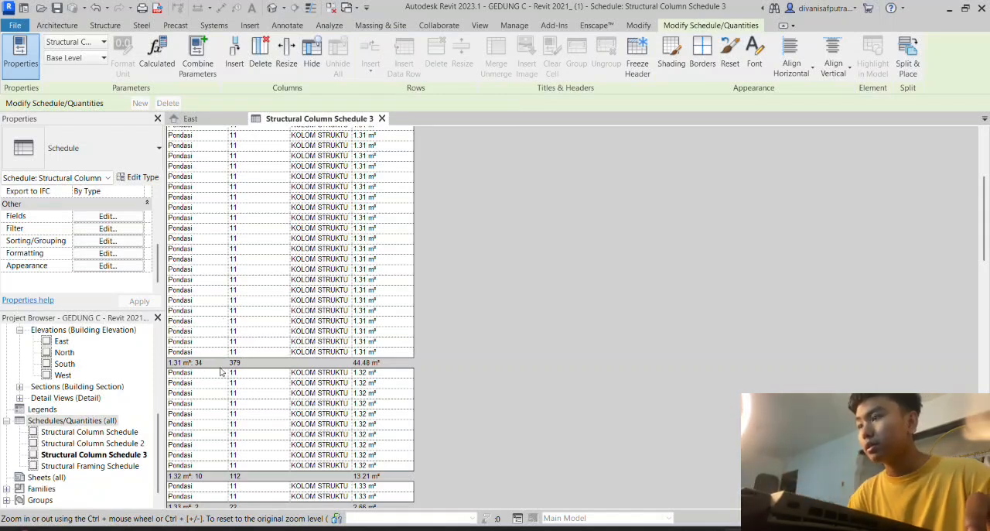
pyautogui.scroll(3, 203, 376)
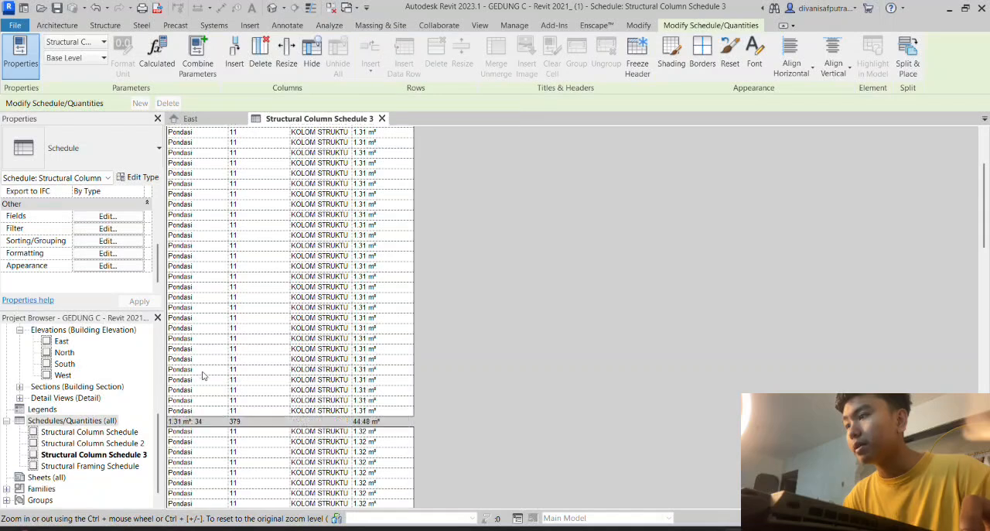
pyautogui.scroll(-2, 203, 376)
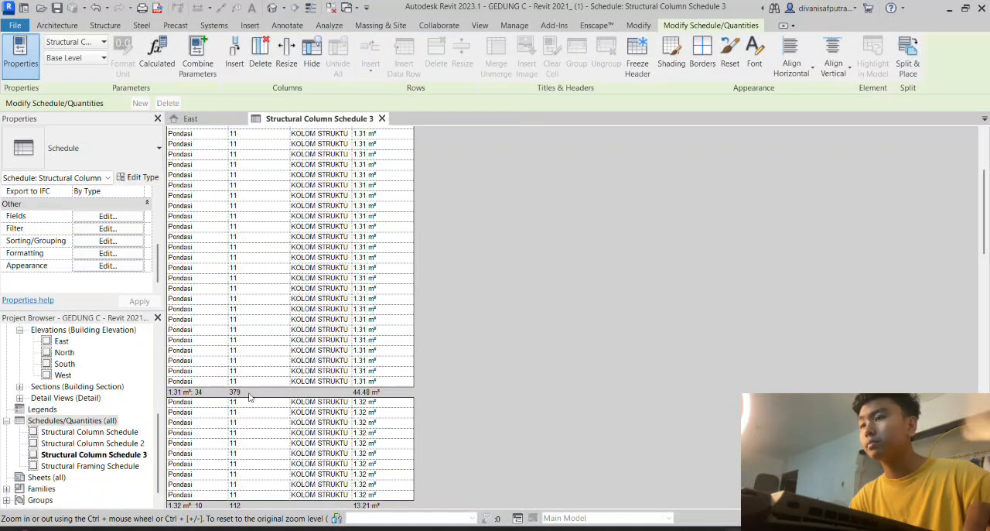
pyautogui.scroll(-1, 249, 396)
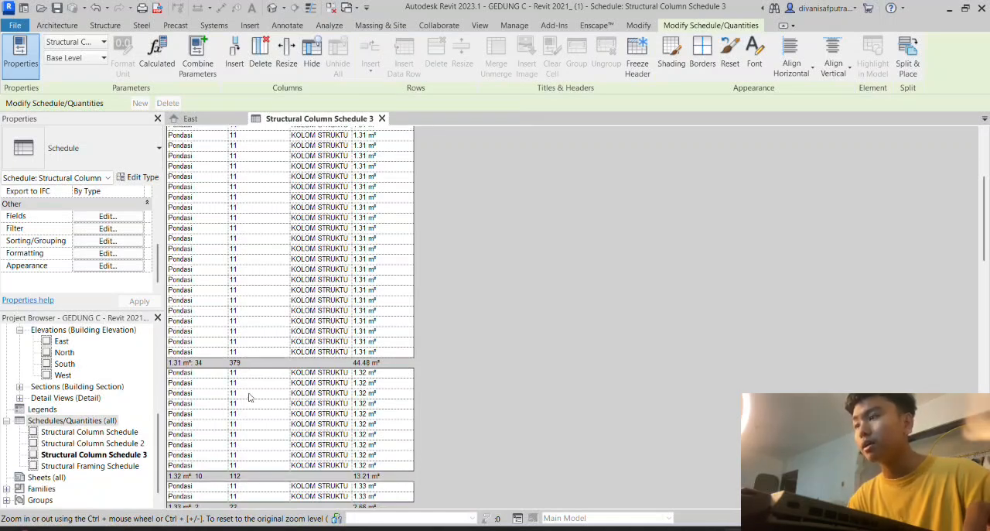
pyautogui.scroll(1, 250, 397)
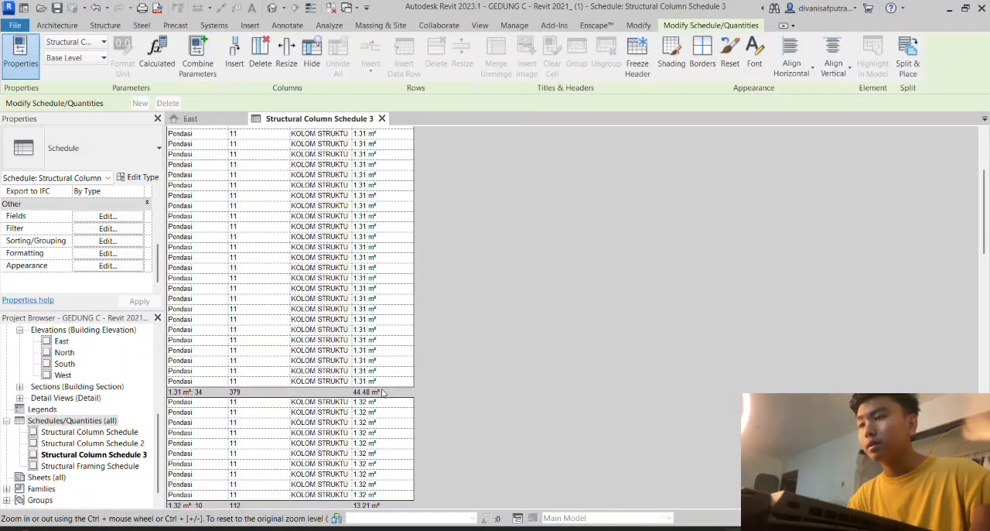
pyautogui.scroll(-5, 382, 393)
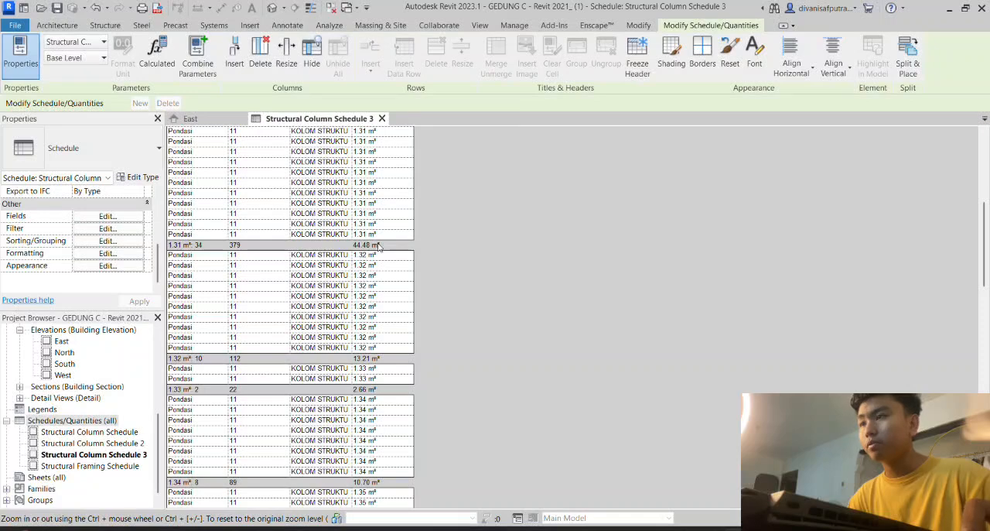
# - Review the length and volume totals in the base level footers from Pondasi through Lantai 3
pyautogui.scroll(-15, 311, 270)
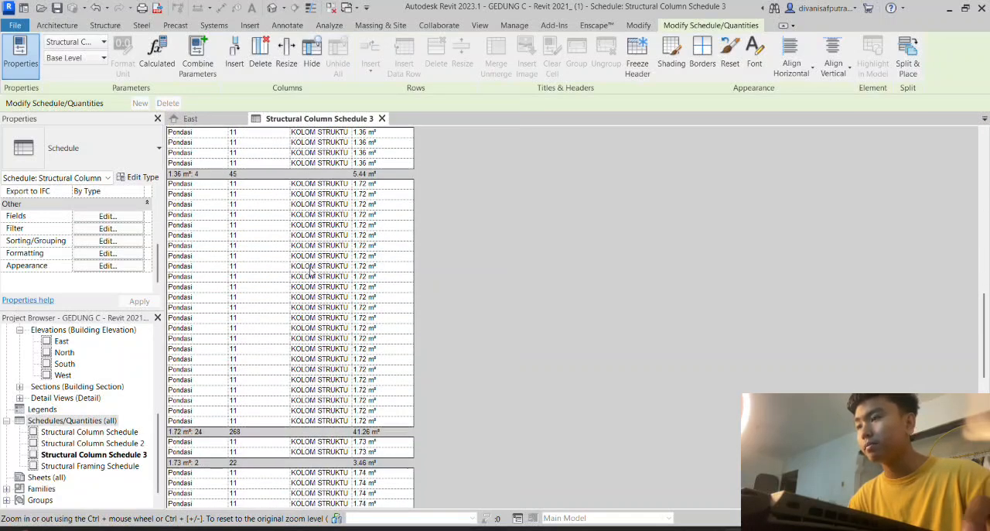
pyautogui.scroll(-7, 311, 270)
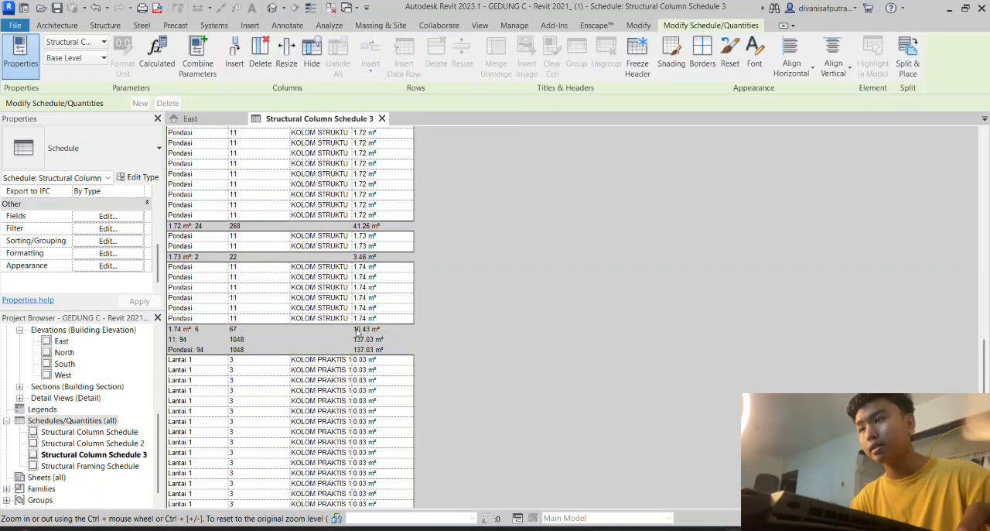
pyautogui.scroll(-8, 359, 317)
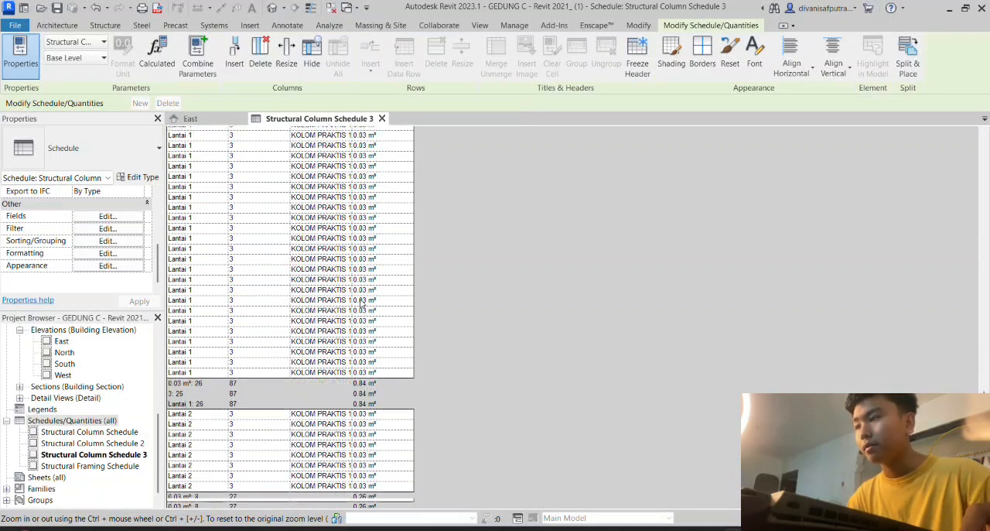
pyautogui.scroll(-3, 360, 302)
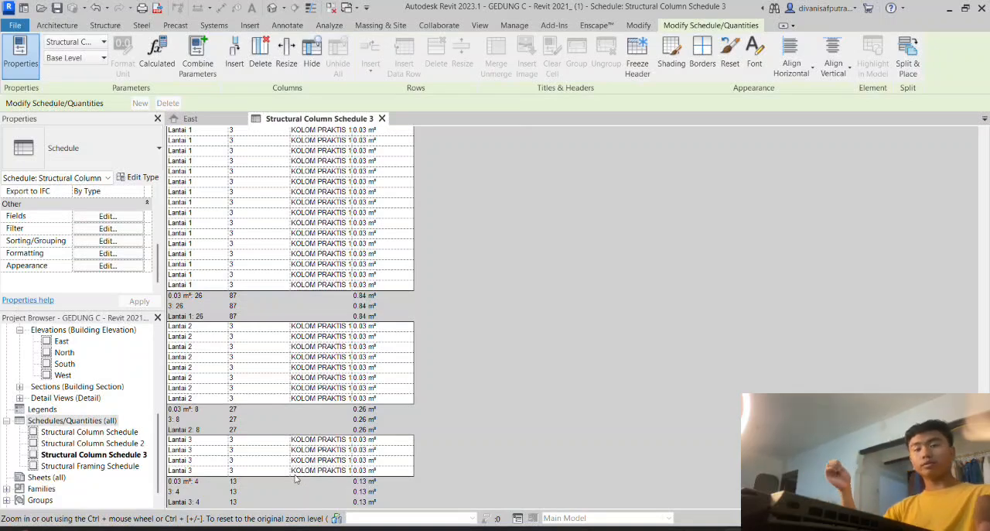
pyautogui.scroll(15, 340, 371)
pyautogui.scroll(12, 342, 365)
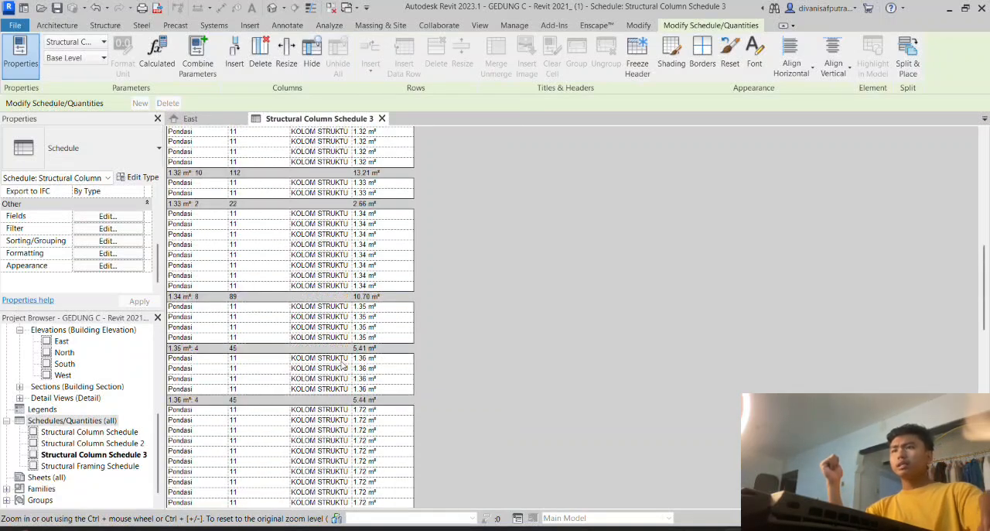